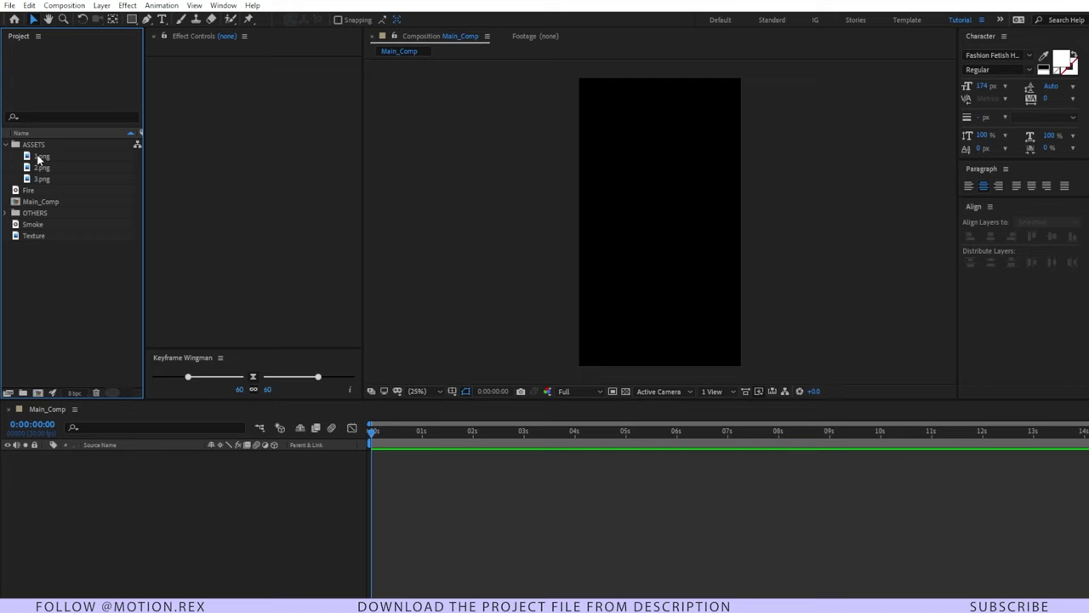
# - Add 1.png to Main_Comp, scale it to 225% and move it down in the frame
pyautogui.click(40, 159)
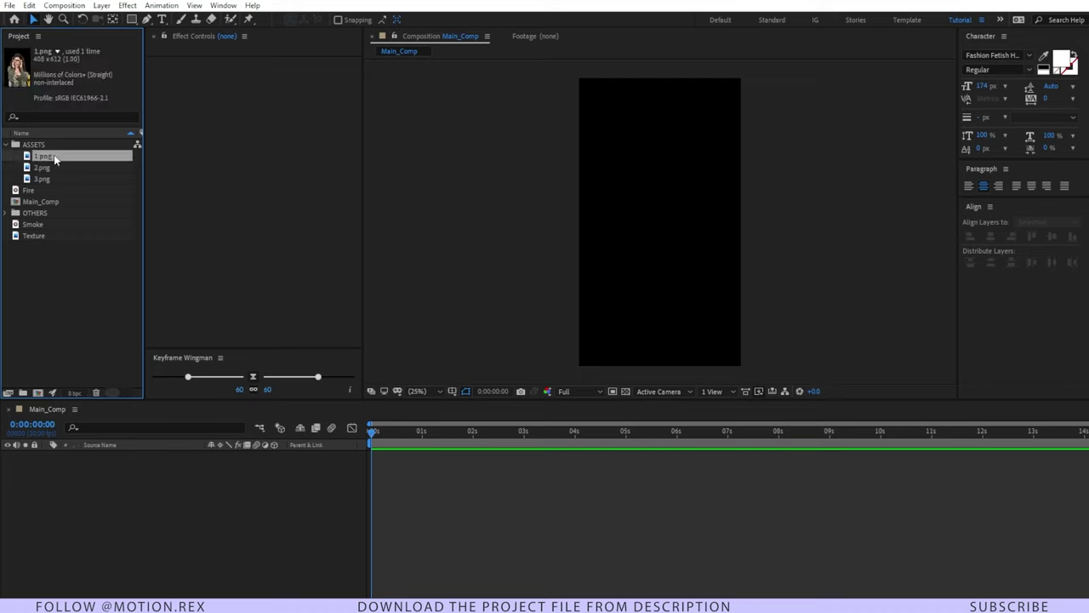
pyautogui.moveTo(58, 162); pyautogui.dragTo(115, 481)
pyautogui.press('s')
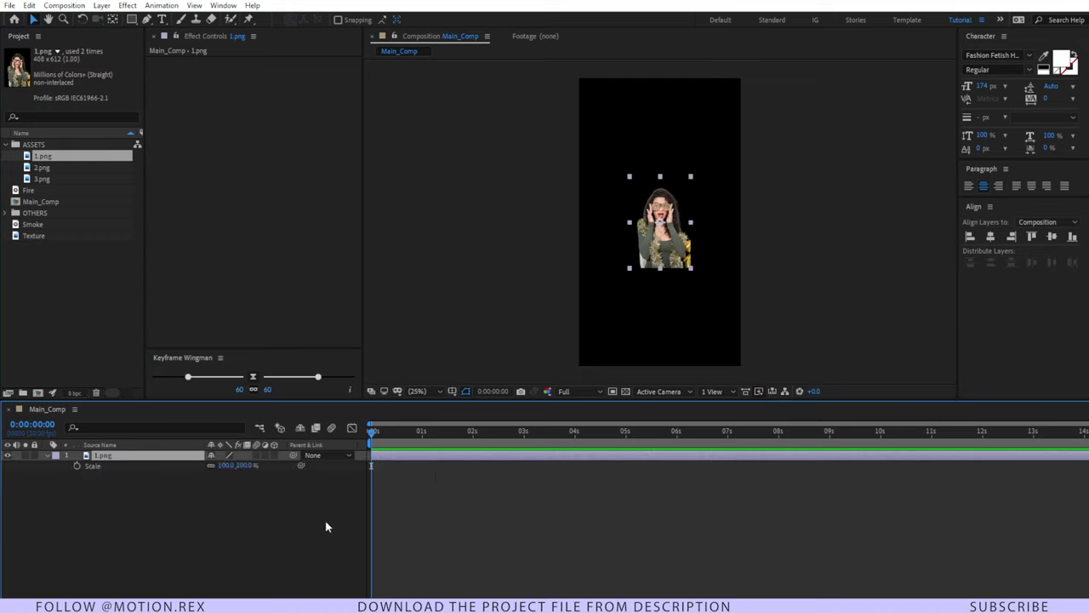
pyautogui.moveTo(254, 465); pyautogui.dragTo(360, 465)
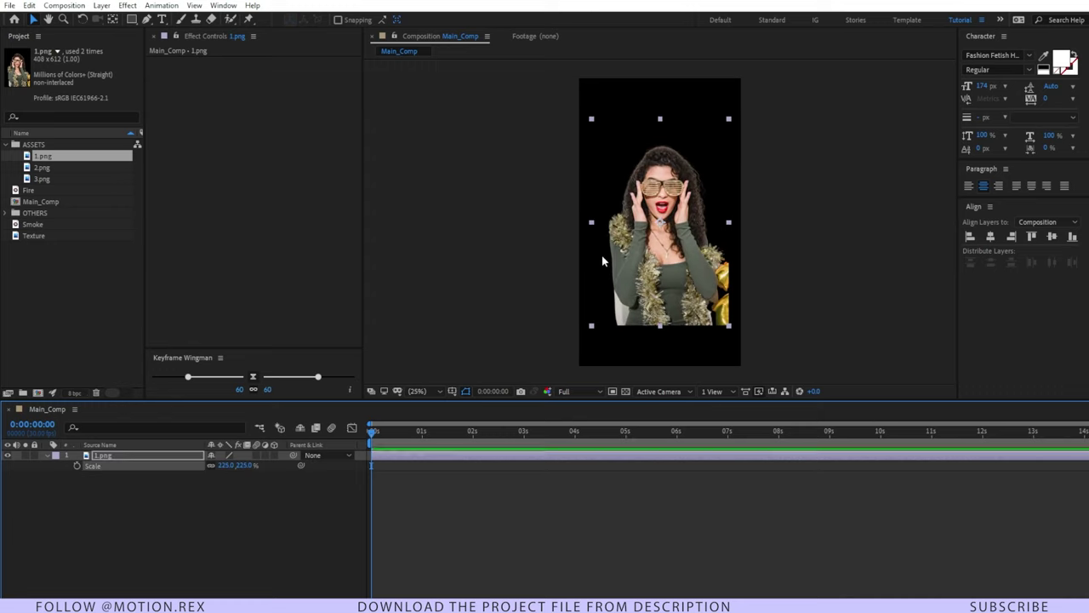
pyautogui.moveTo(659, 255); pyautogui.dragTo(633, 322)
# - Add 2.png and 3.png, scaling them to 207% and 216% and placing them in the frame
pyautogui.moveTo(42, 168); pyautogui.dragTo(111, 476)
pyautogui.moveTo(681, 162); pyautogui.dragTo(687, 224)
pyautogui.moveTo(68, 180); pyautogui.dragTo(92, 545)
pyautogui.moveTo(621, 174); pyautogui.dragTo(594, 188)
pyautogui.rightClick(263, 552)
# - Add a new camera to Main_Comp using the 50mm preset
pyautogui.moveTo(340, 421)
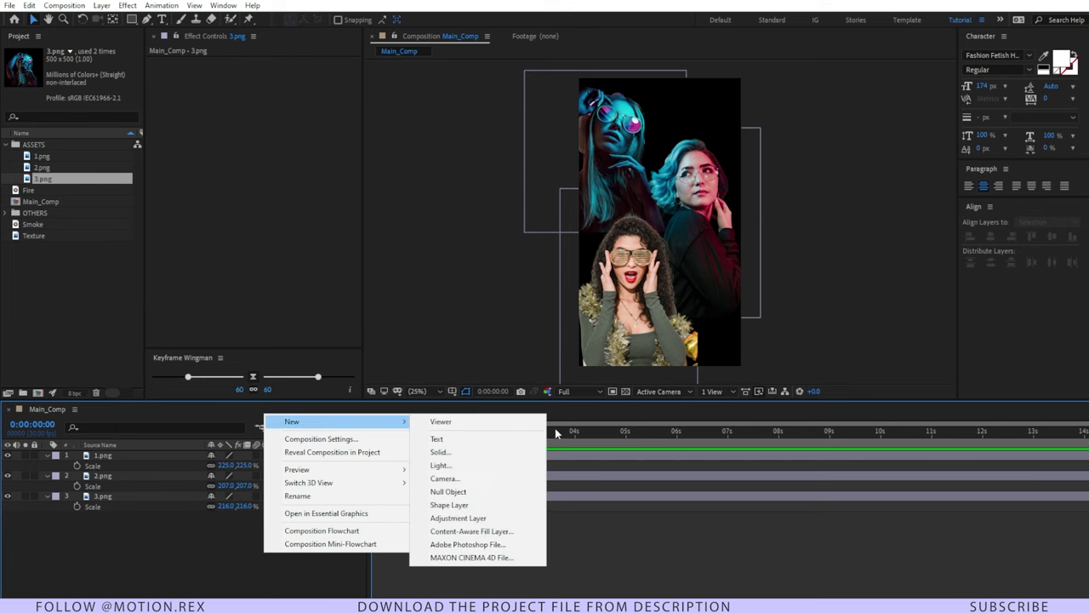
pyautogui.click(444, 478)
pyautogui.click(650, 211)
pyautogui.click(634, 312)
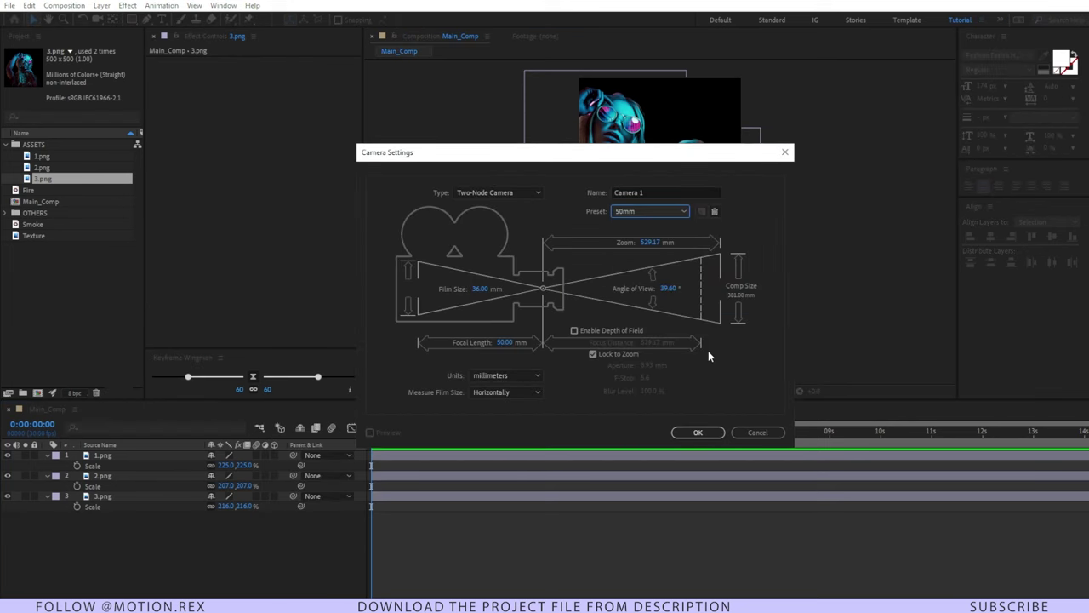
pyautogui.press('Return')
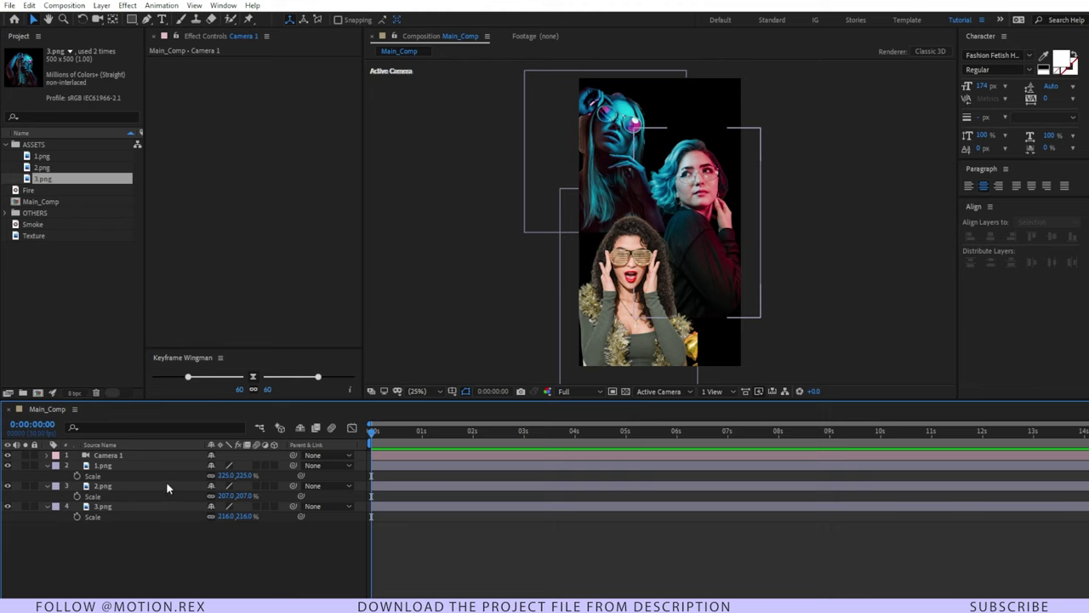
# - Turn on the 3D Layer switch for the 1.png, 2.png and 3.png portrait layers
pyautogui.click(151, 466)
pyautogui.keyDown('shift'); pyautogui.click(165, 507); pyautogui.keyUp('shift')
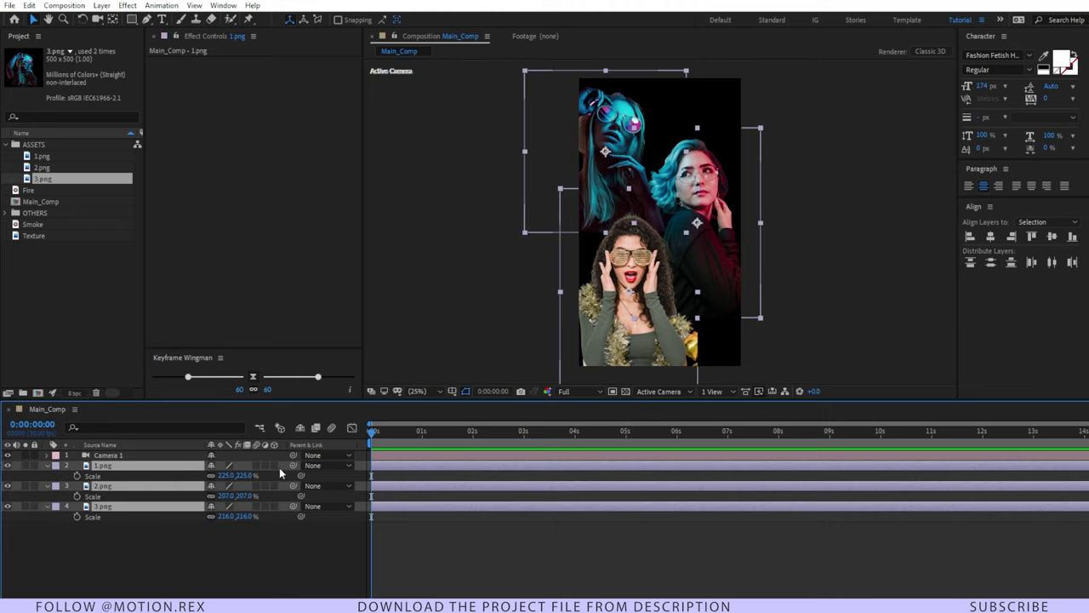
pyautogui.click(274, 467)
pyautogui.click(47, 467)
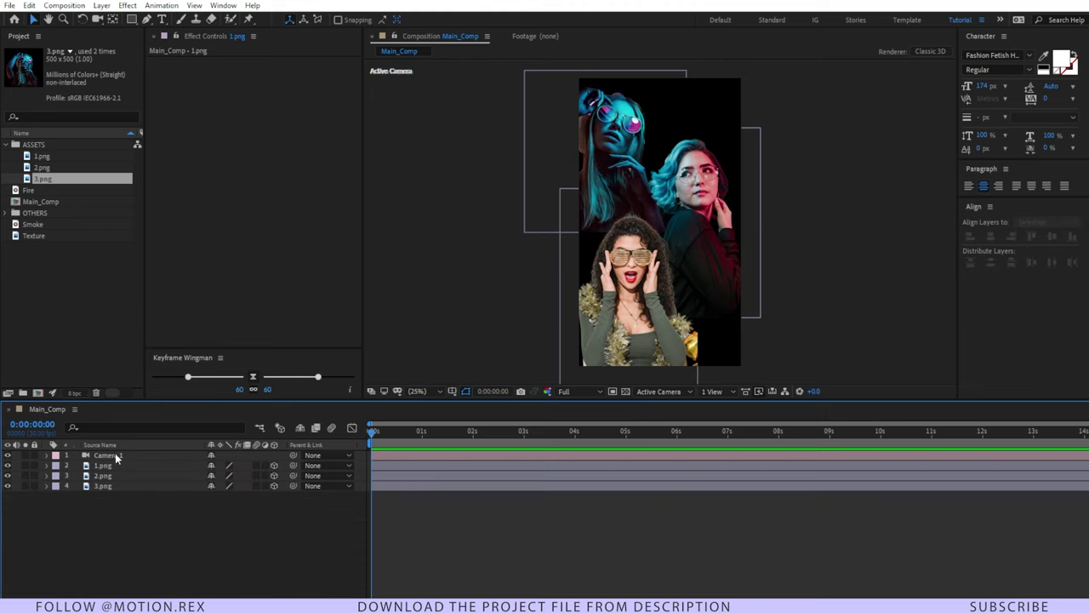
pyautogui.click(115, 456)
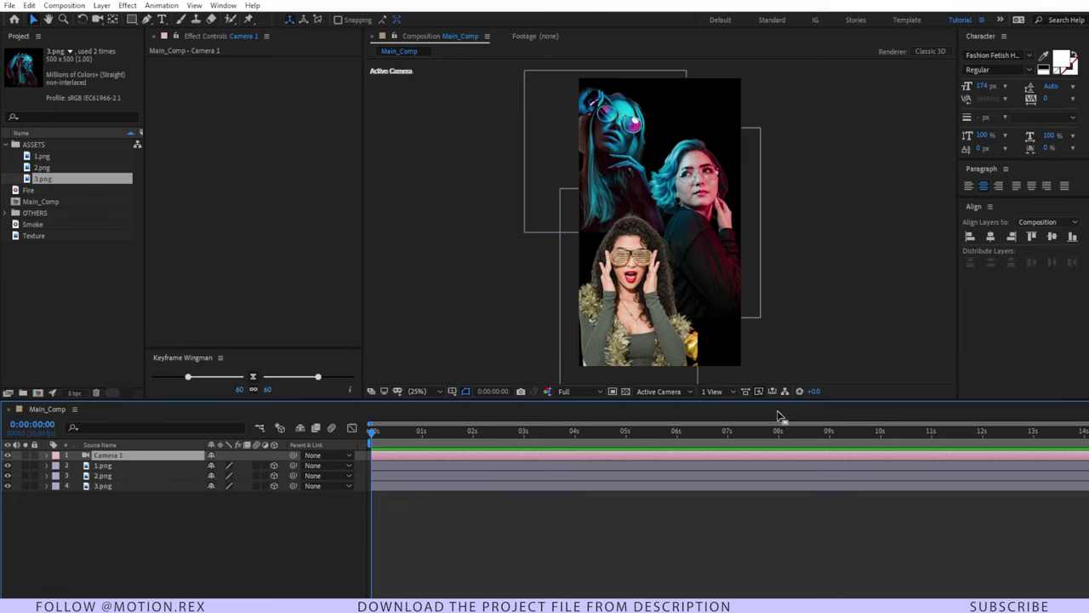
# - Use the 2 Views - Horizontal layout with the right view set to Top, zoomed out
pyautogui.click(712, 391)
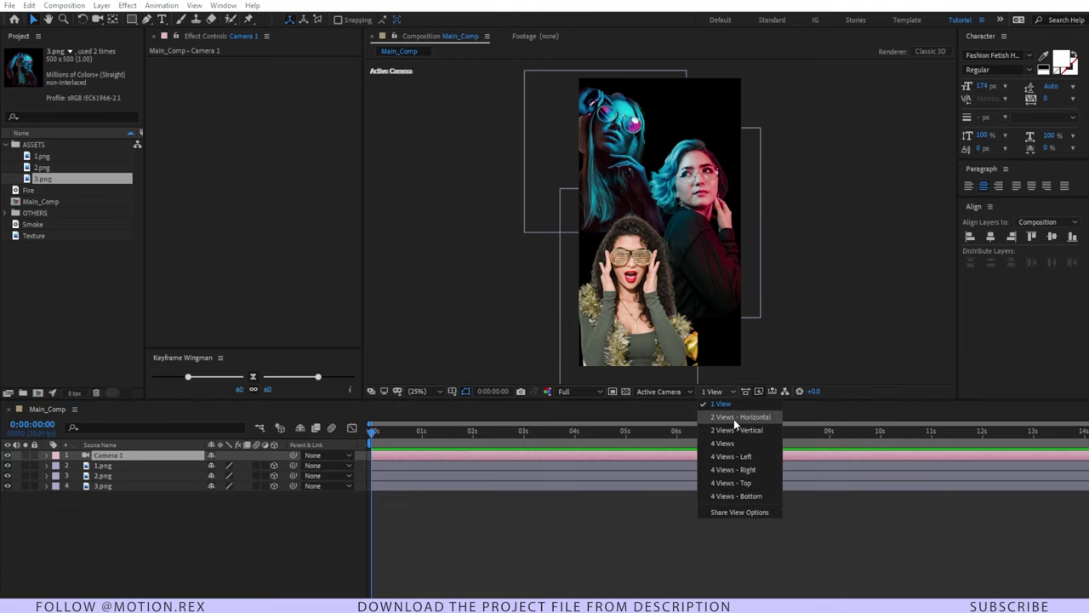
pyautogui.click(734, 417)
pyautogui.click(662, 391)
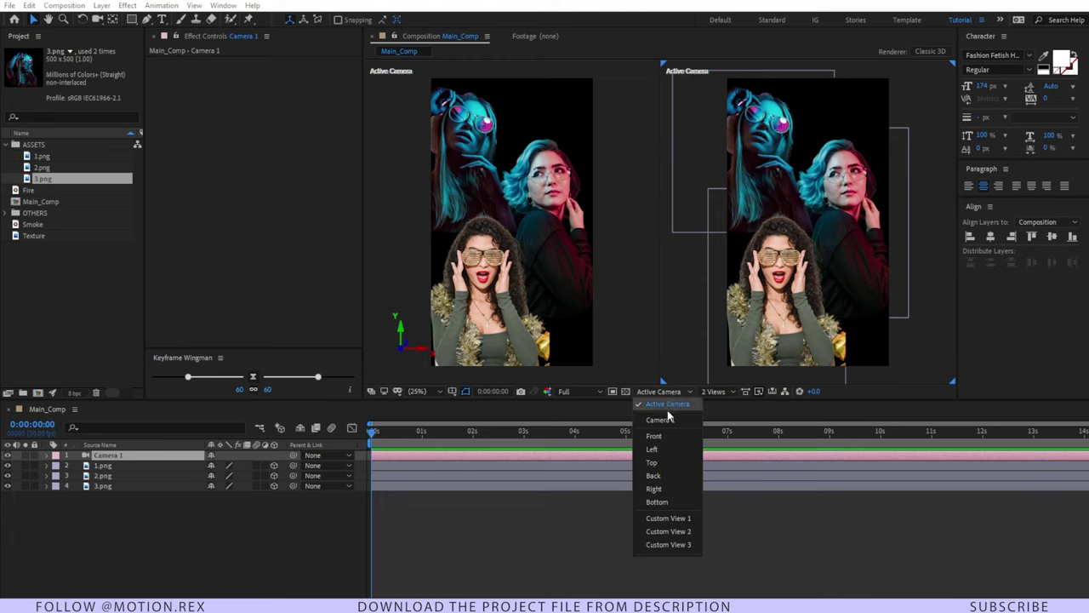
pyautogui.click(672, 463)
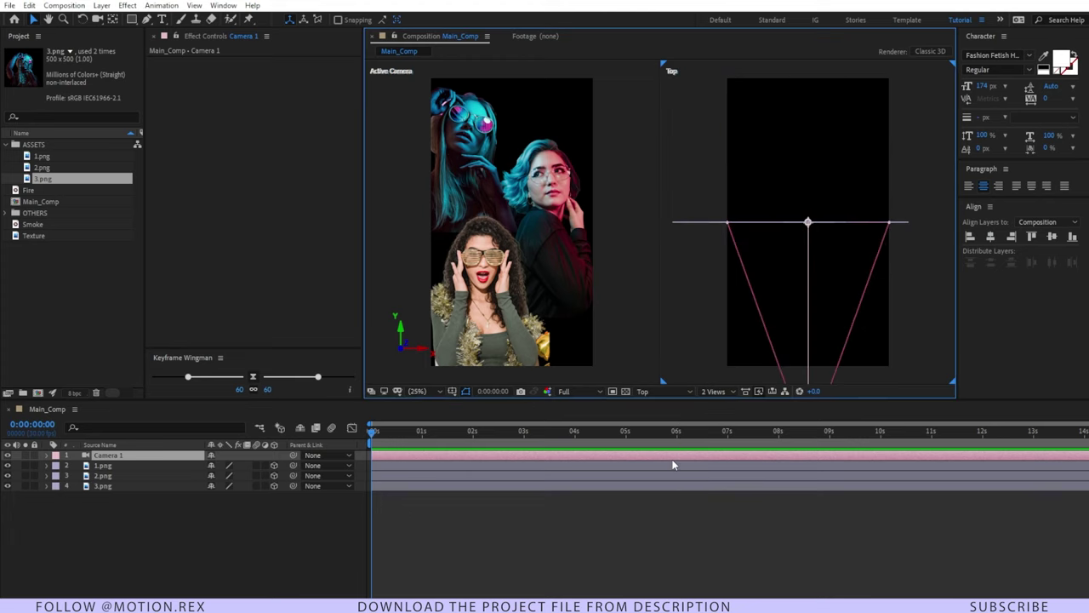
pyautogui.scroll(-2, 823, 283)
pyautogui.moveTo(807, 343); pyautogui.dragTo(806, 311)
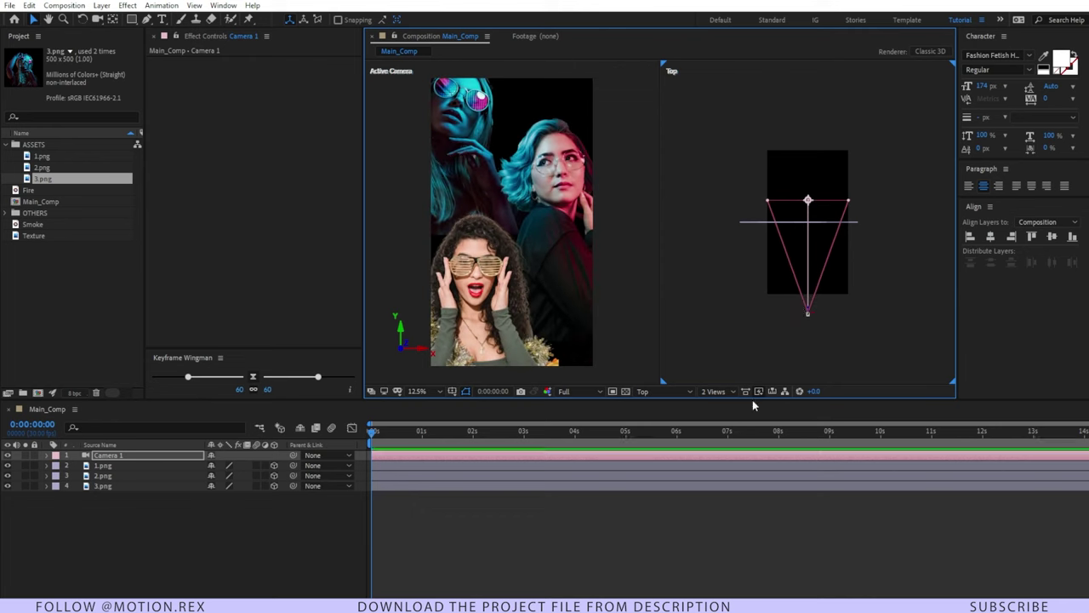
pyautogui.click(102, 466)
pyautogui.click(102, 486)
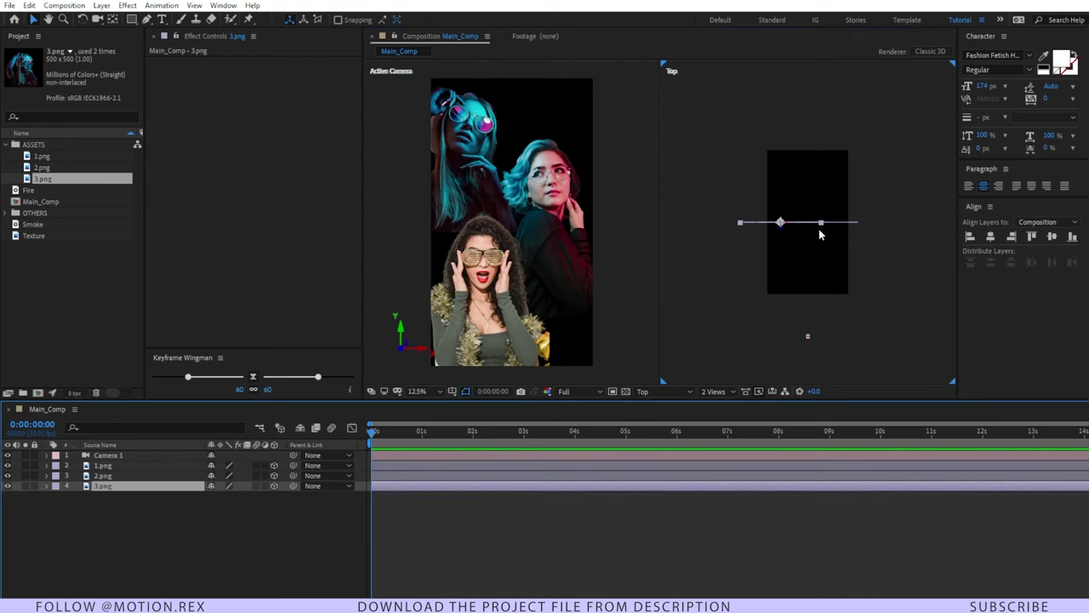
# - Push 3.png back along Z in the Top view and adjust its Position lower in frame
pyautogui.moveTo(780, 228); pyautogui.dragTo(778, 160)
pyautogui.press('p')
pyautogui.moveTo(233, 496); pyautogui.dragTo(43, 512)
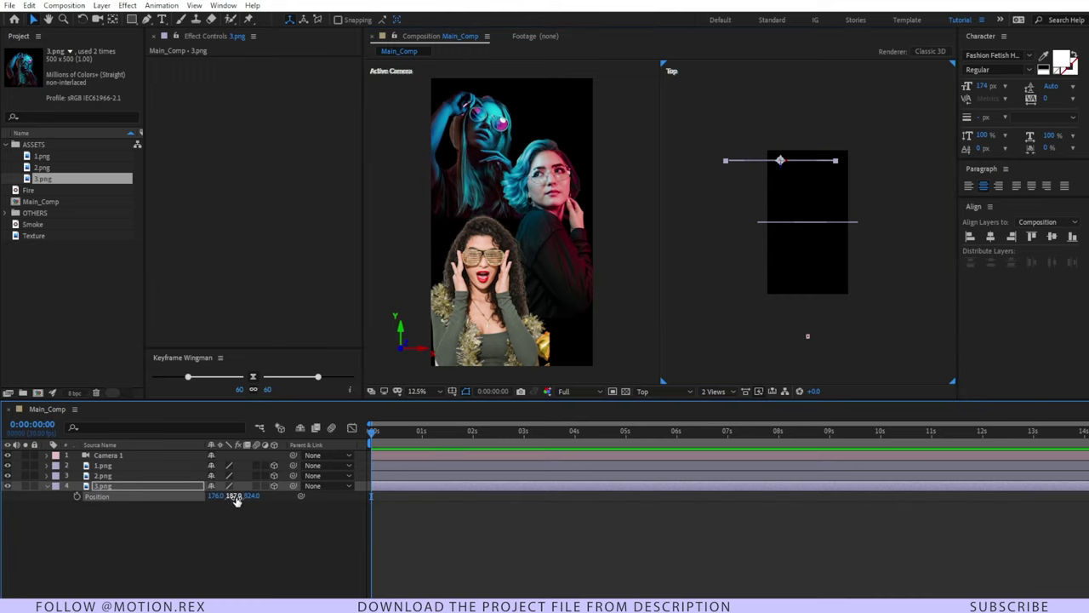
pyautogui.moveTo(235, 499)
pyautogui.mouseDown()
pyautogui.moveTo(164, 495)
pyautogui.moveTo(221, 497)
pyautogui.mouseUp()
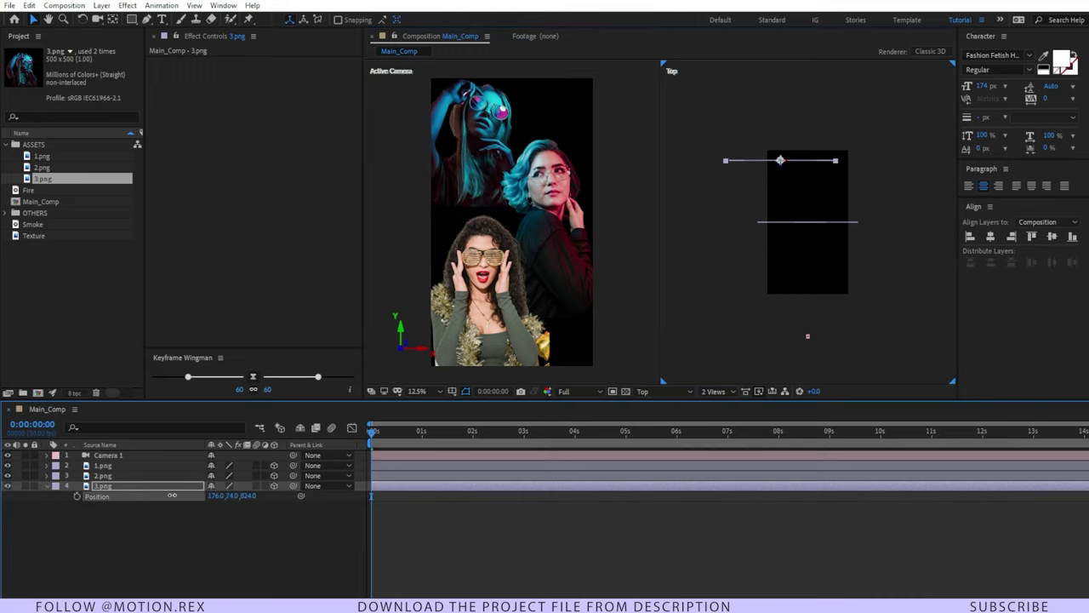
# - Move 2.png back in depth and bring Camera 1 closer so 1.png appears largest
pyautogui.click(819, 226)
pyautogui.moveTo(834, 224); pyautogui.dragTo(796, 278)
pyautogui.click(794, 221)
pyautogui.click(810, 335)
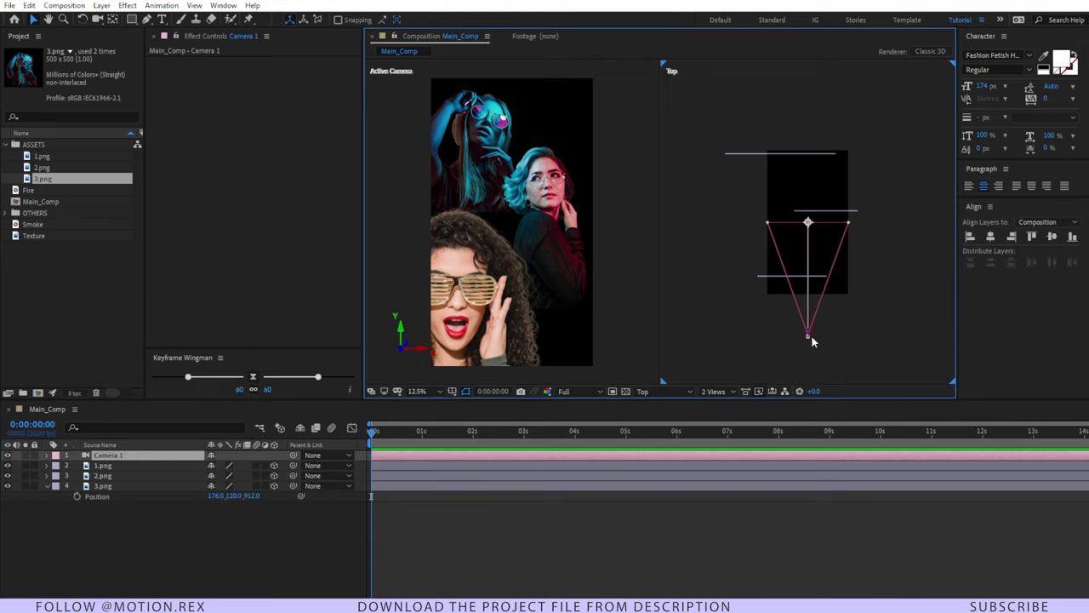
pyautogui.moveTo(811, 334)
pyautogui.mouseDown()
pyautogui.moveTo(808, 223)
pyautogui.moveTo(807, 339)
pyautogui.moveTo(791, 326)
pyautogui.moveTo(783, 248)
pyautogui.moveTo(790, 368)
pyautogui.moveTo(790, 334)
pyautogui.mouseUp()
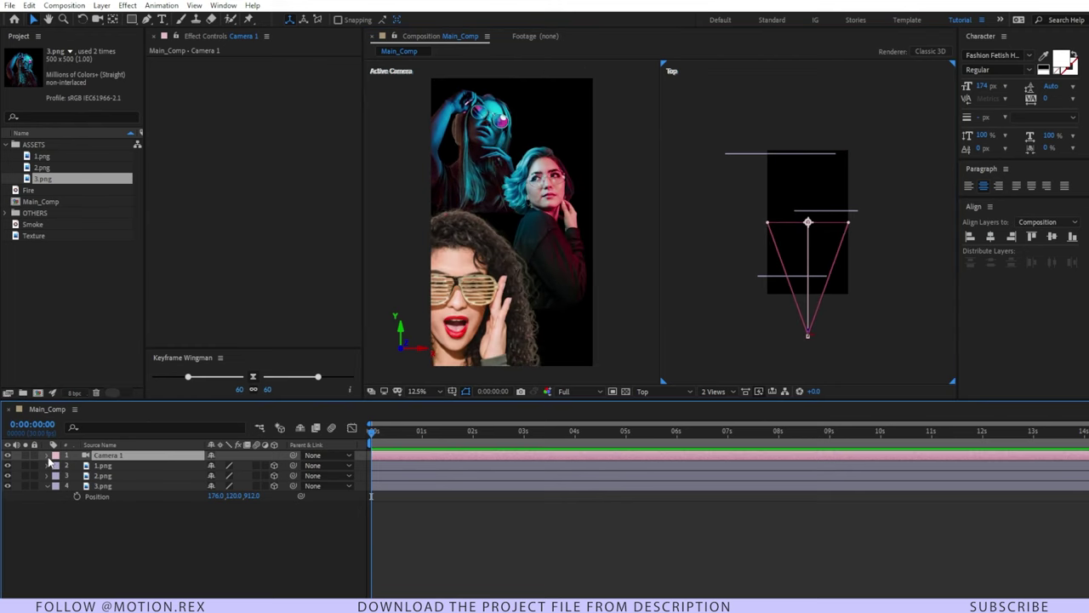
# - Turn on Camera 1's Depth of Field, raise Aperture to about 523, and reposition the camera
pyautogui.click(47, 457)
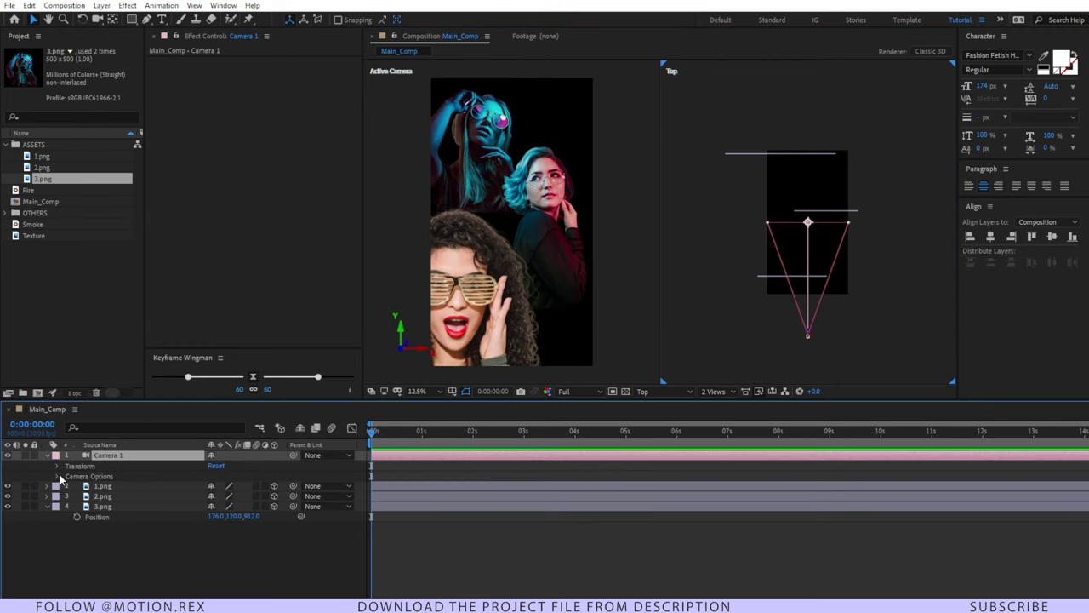
pyautogui.click(57, 477)
pyautogui.click(128, 482)
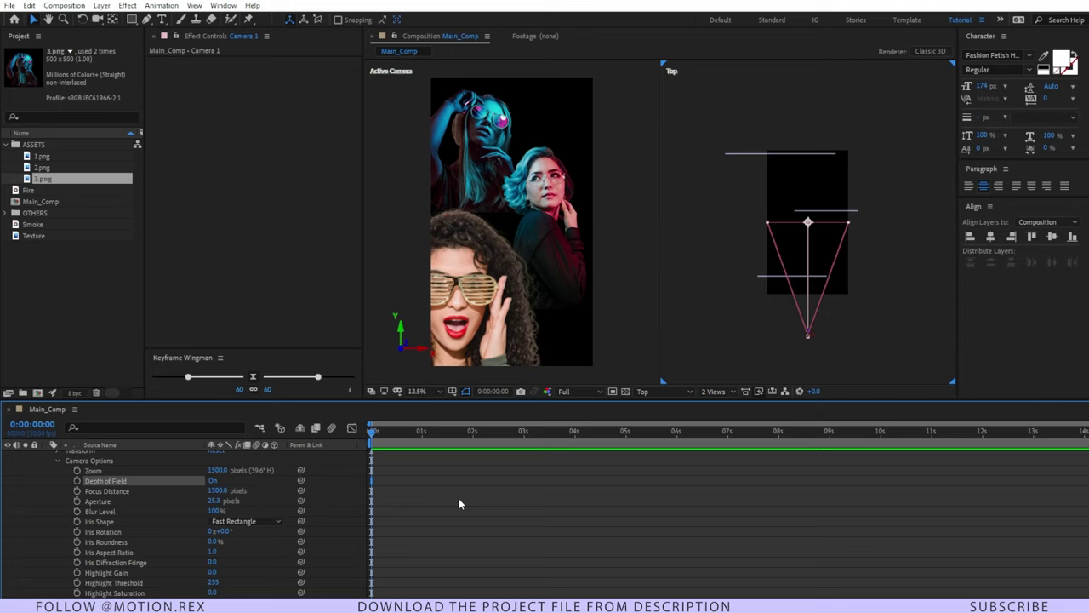
pyautogui.click(177, 493)
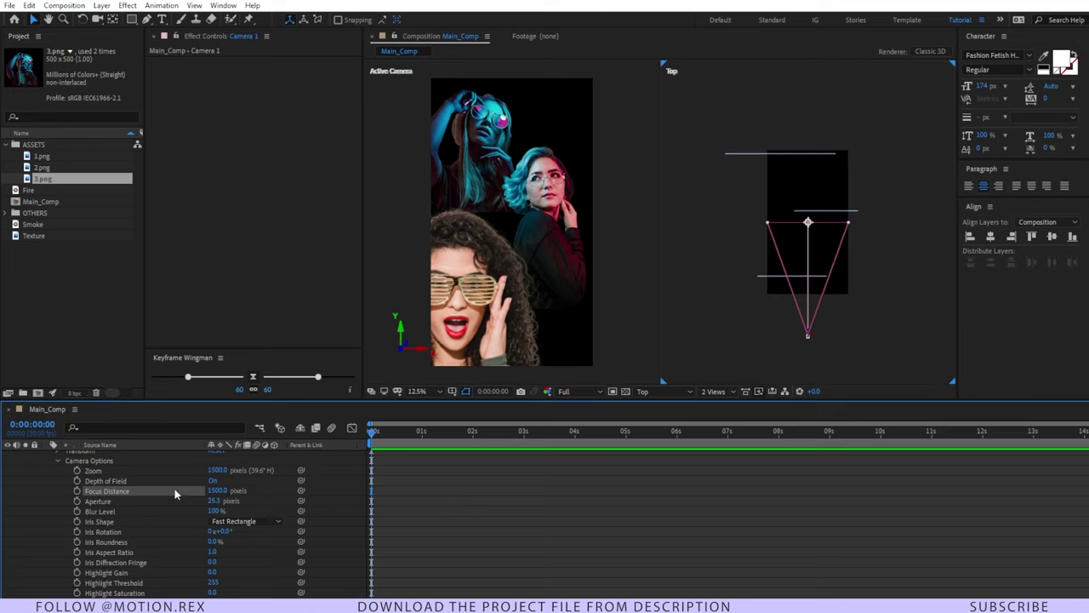
pyautogui.click(110, 504)
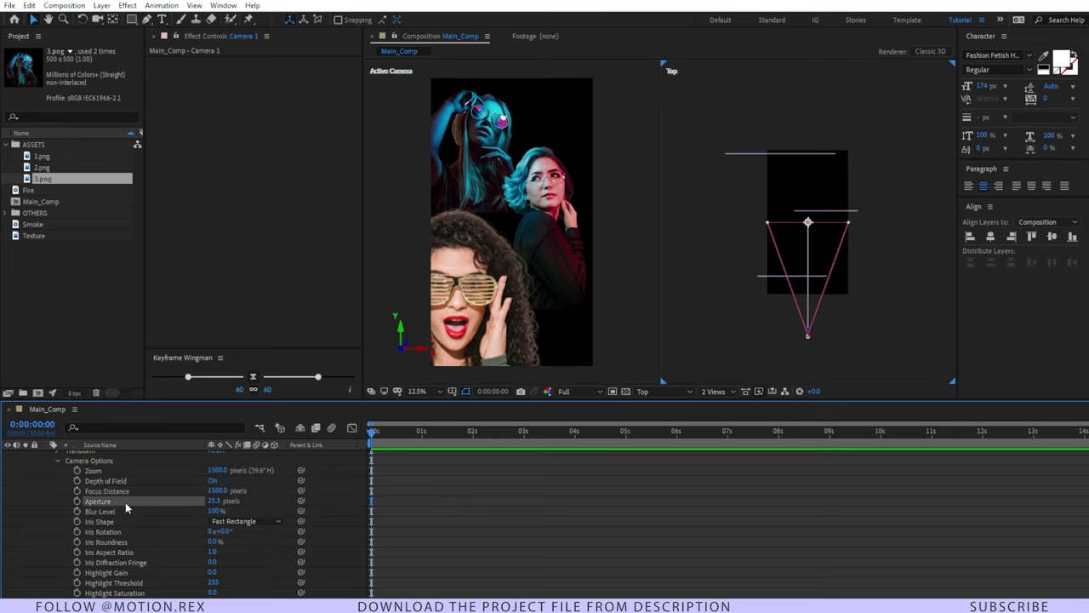
pyautogui.moveTo(217, 501); pyautogui.dragTo(473, 499)
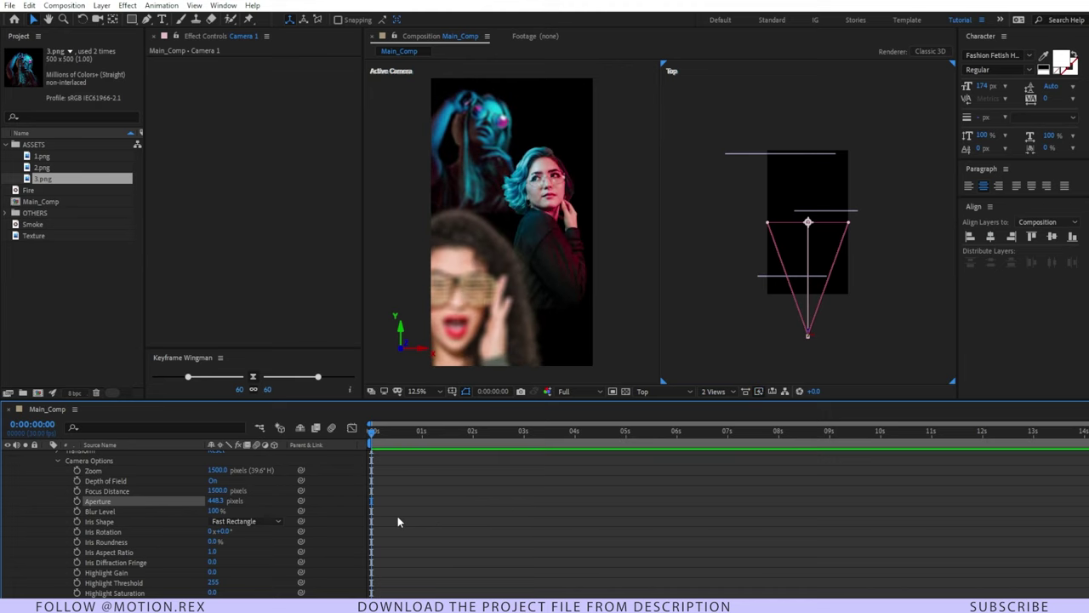
pyautogui.moveTo(808, 334); pyautogui.dragTo(809, 317)
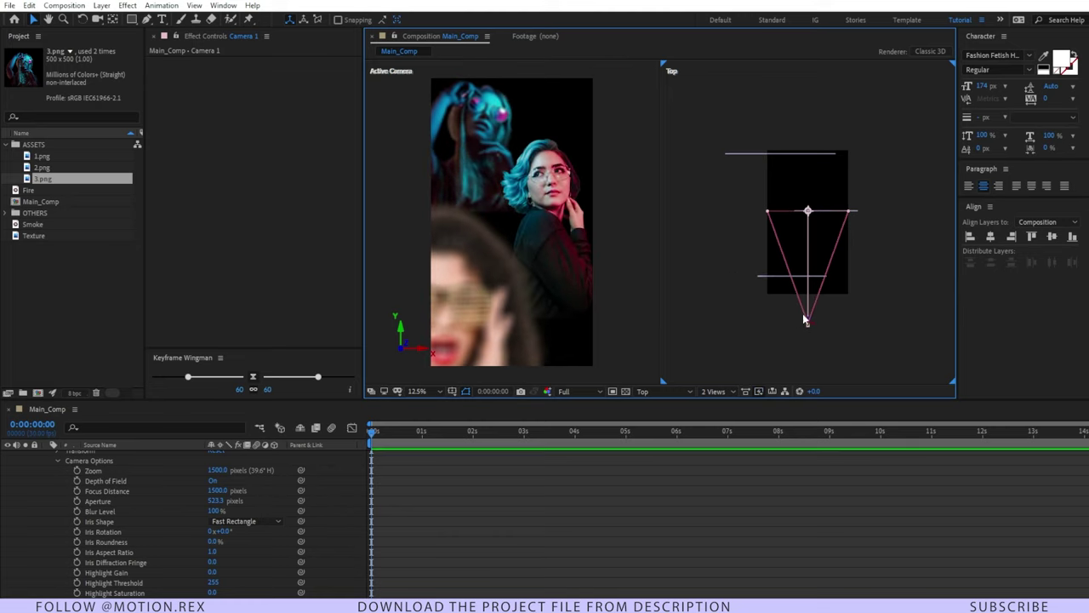
pyautogui.moveTo(808, 323); pyautogui.dragTo(810, 388)
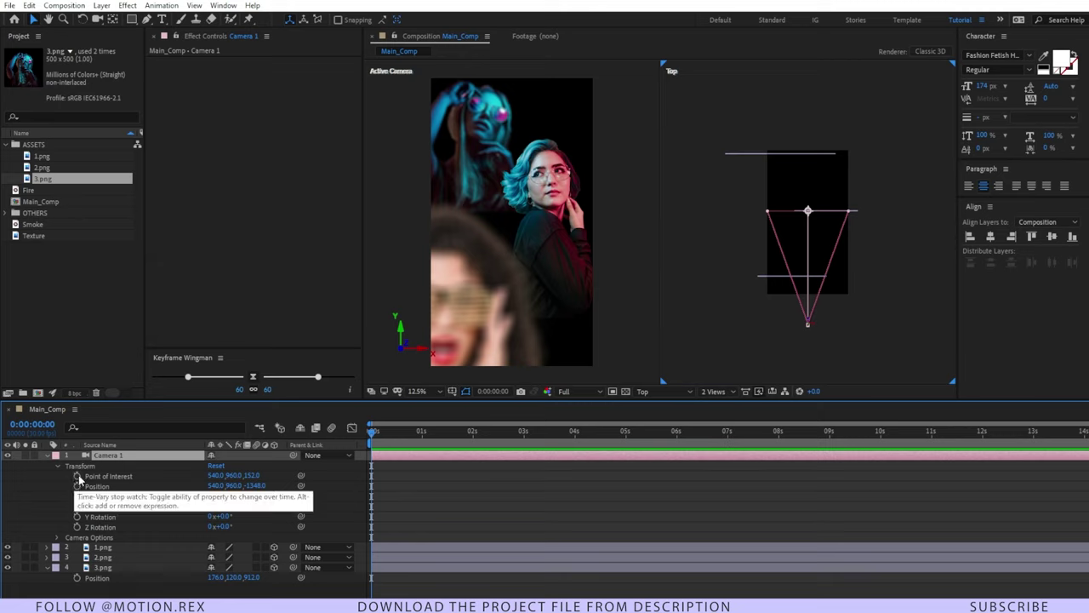
# - Keyframe Camera 1 at 0 s: Position 279.3,960,953.6 and Point of Interest 168.3,960,1660.6
pyautogui.click(77, 477)
pyautogui.click(78, 486)
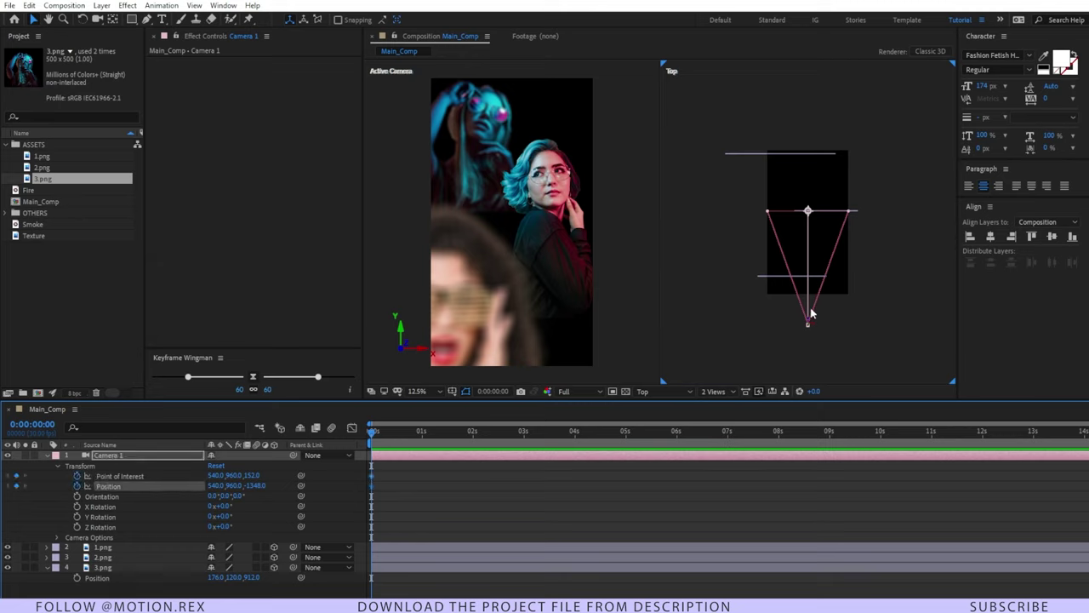
pyautogui.moveTo(810, 323); pyautogui.dragTo(807, 262)
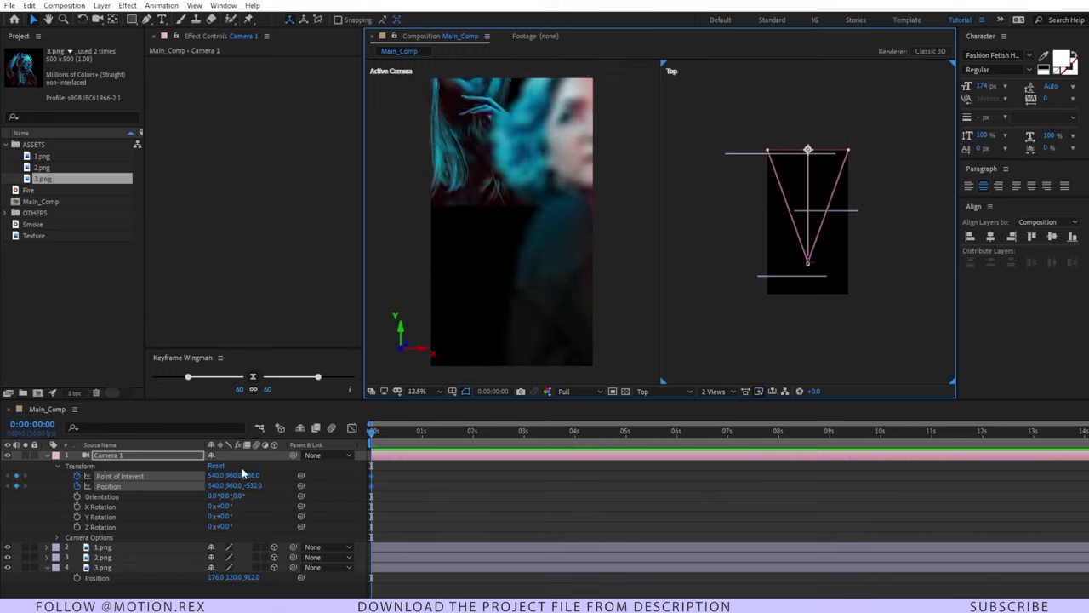
pyautogui.moveTo(217, 475); pyautogui.dragTo(42, 499)
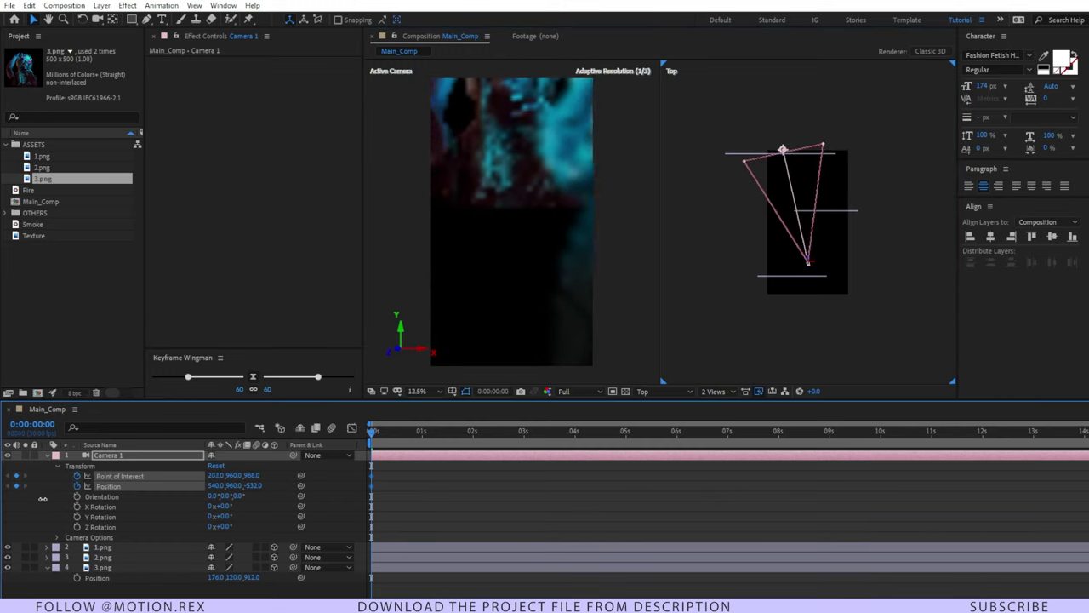
pyautogui.moveTo(807, 262); pyautogui.dragTo(771, 153)
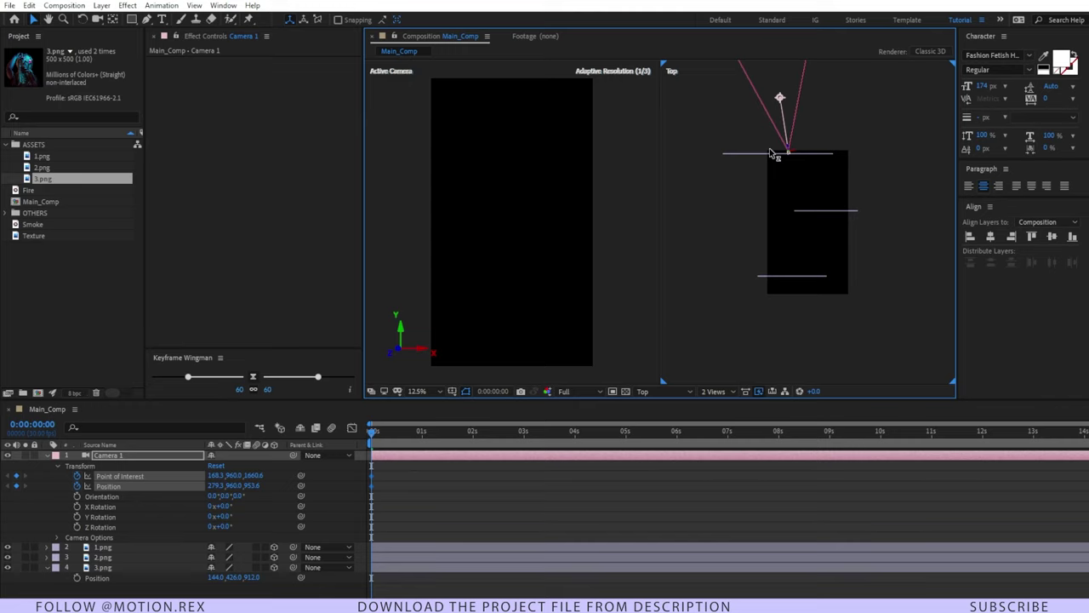
pyautogui.press('=')
pyautogui.moveTo(426, 440); pyautogui.dragTo(474, 449)
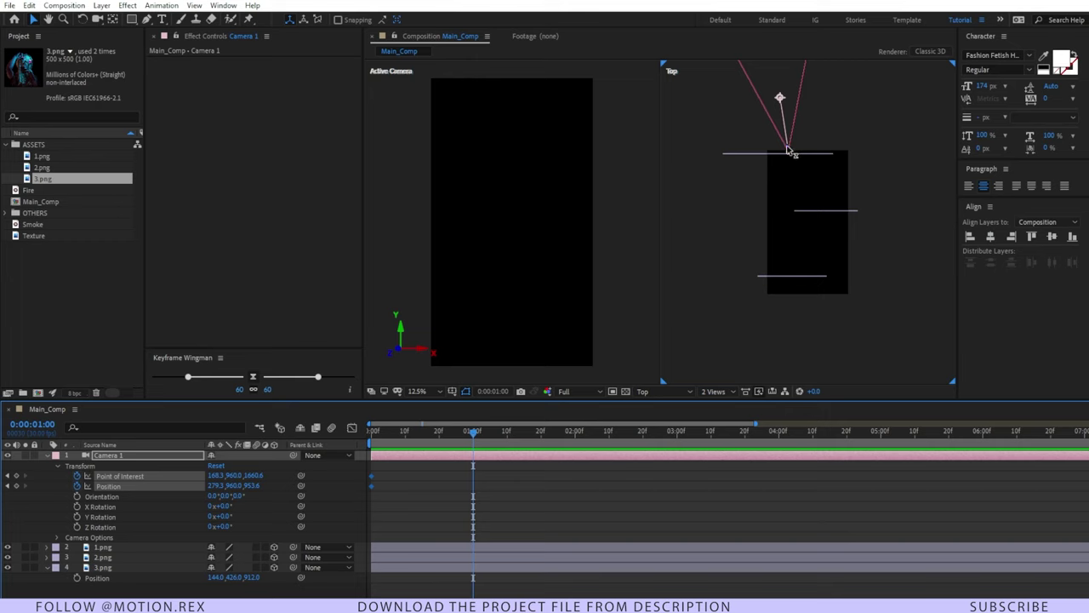
# - Set the 1 s camera keyframe with Camera 1 moved forward into the portraits
pyautogui.moveTo(790, 150); pyautogui.dragTo(815, 270)
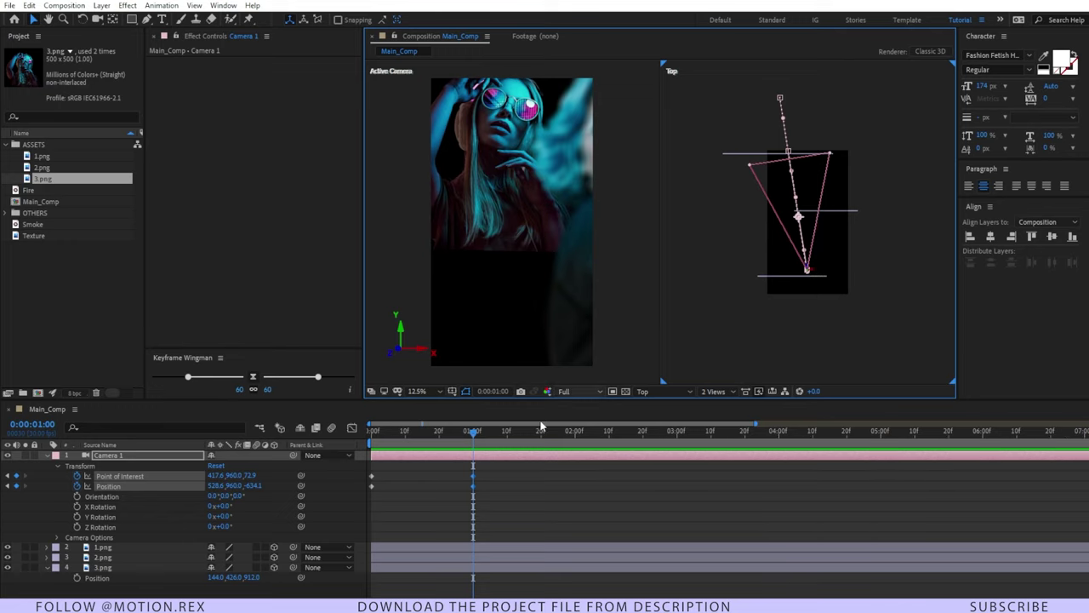
pyautogui.moveTo(492, 462); pyautogui.dragTo(463, 502)
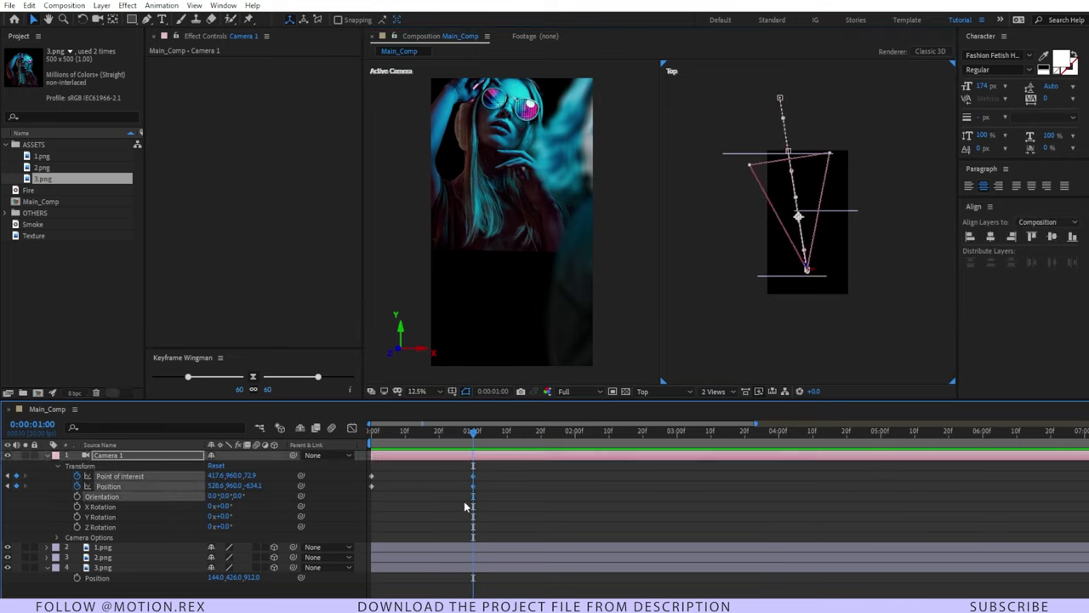
pyautogui.click(502, 435)
pyautogui.moveTo(539, 446); pyautogui.dragTo(676, 453)
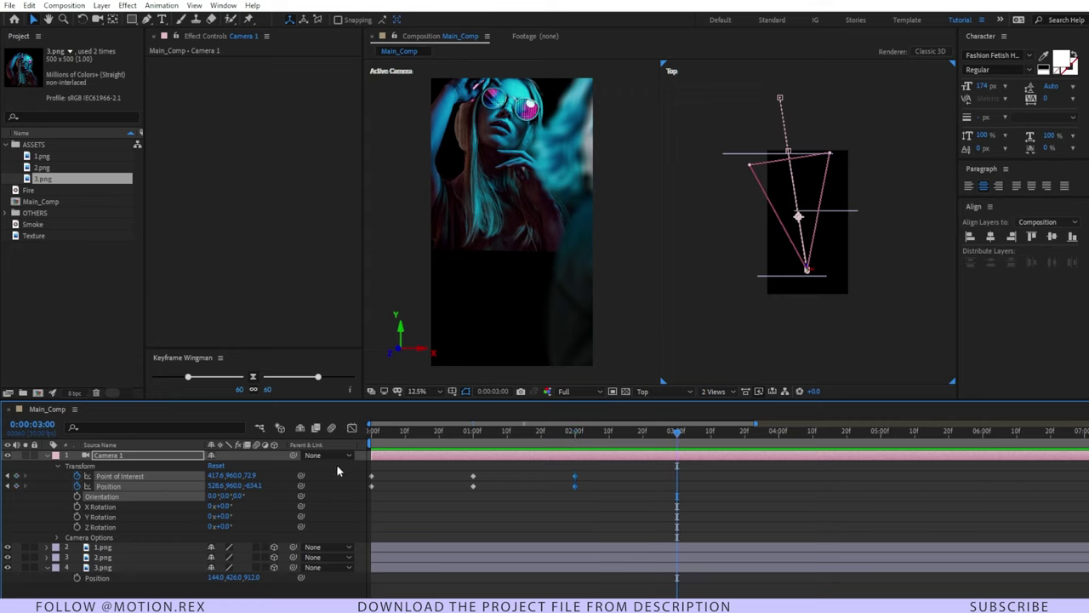
# - Add camera keyframes at 3, 4 and 5 s, ending at Position 589.6,960,-2221.2
pyautogui.moveTo(808, 271); pyautogui.dragTo(825, 320)
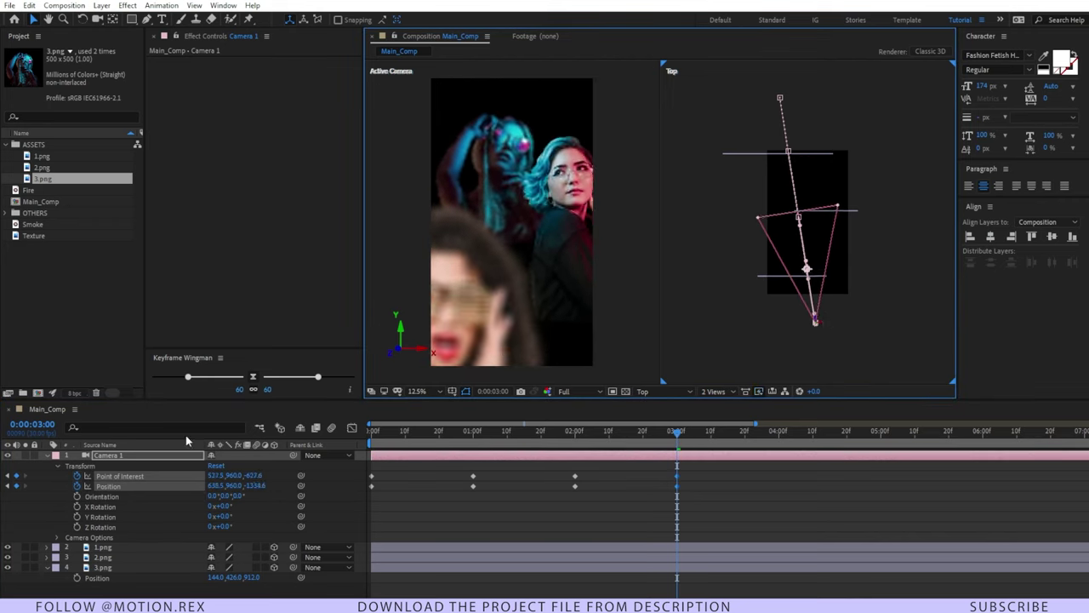
pyautogui.moveTo(215, 479); pyautogui.dragTo(300, 465)
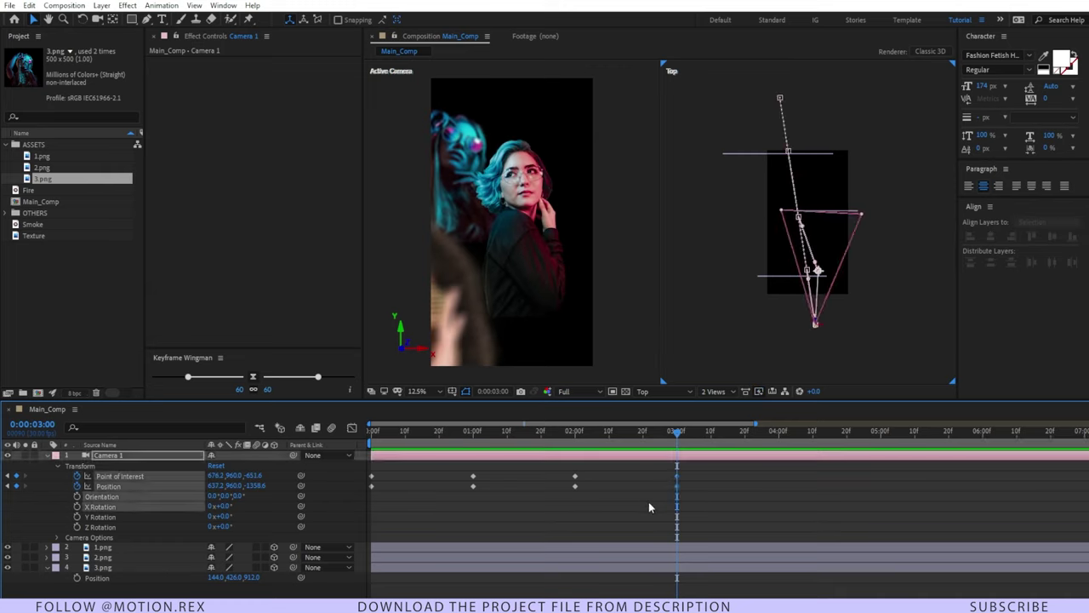
pyautogui.moveTo(692, 443); pyautogui.dragTo(881, 444)
pyautogui.hotkey('ctrl', 'v')
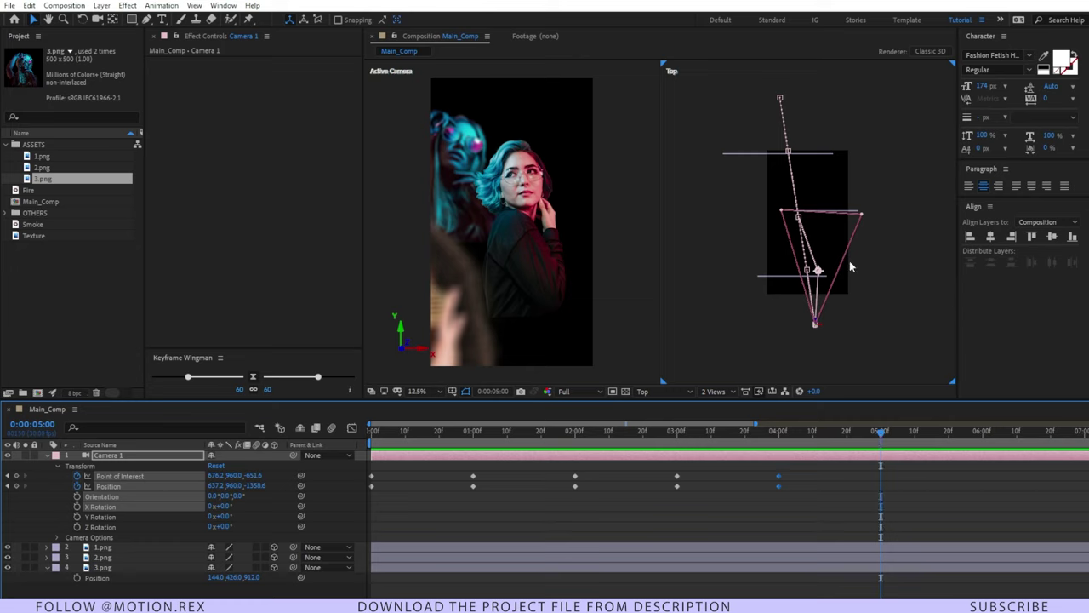
pyautogui.moveTo(819, 325); pyautogui.dragTo(813, 378)
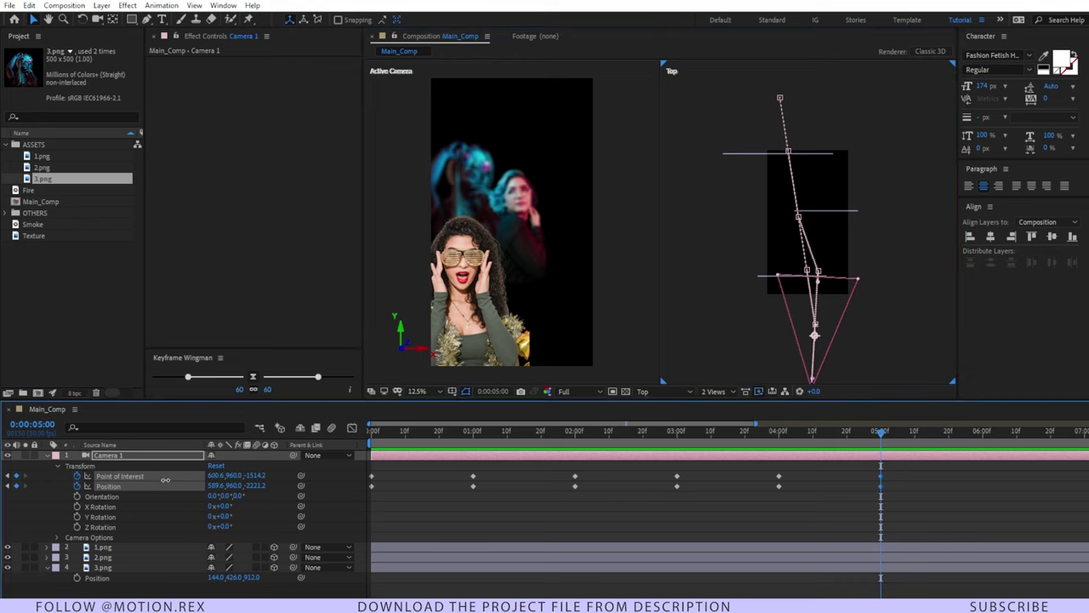
pyautogui.moveTo(218, 475); pyautogui.dragTo(150, 483)
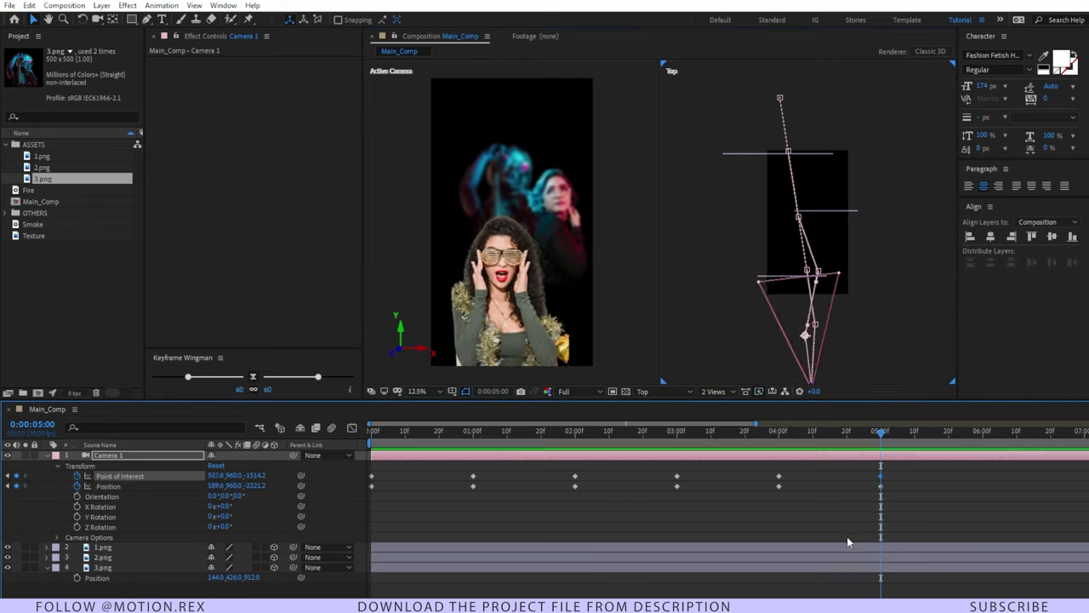
pyautogui.click(818, 547)
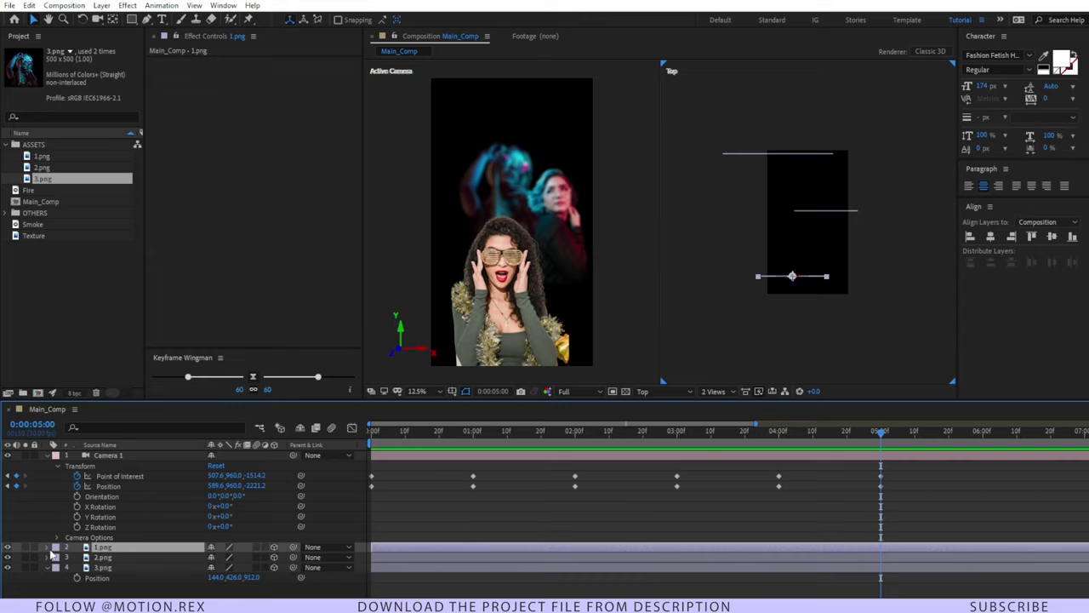
# - Keyframe 1.png's Scale from 225% at 4 s to 268% at 5 s
pyautogui.press('s')
pyautogui.moveTo(881, 557); pyautogui.dragTo(780, 559)
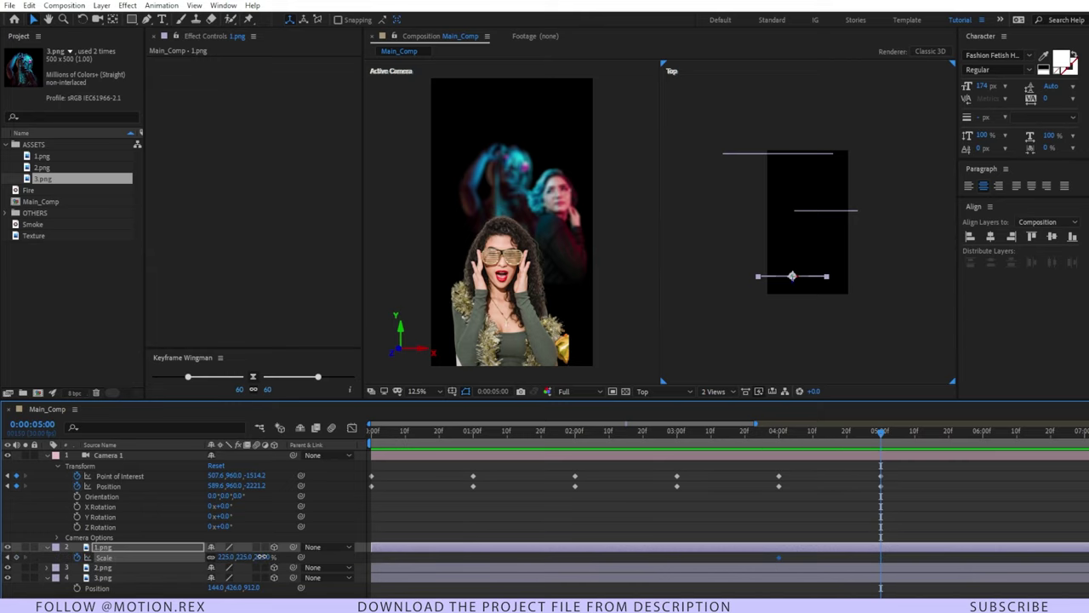
pyautogui.moveTo(262, 556); pyautogui.dragTo(291, 557)
pyautogui.press('space')
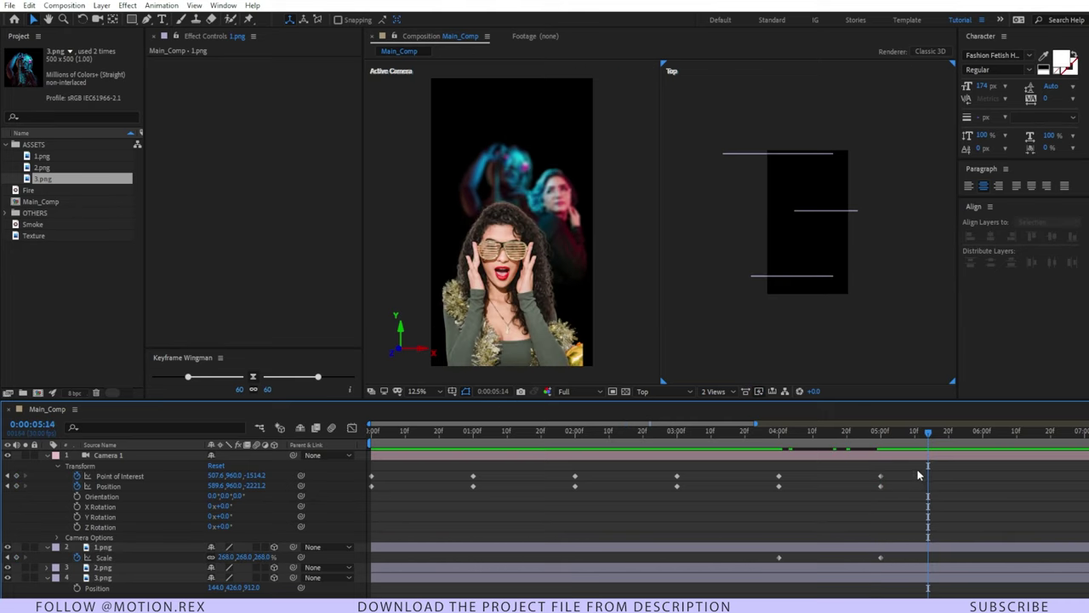
# - Apply Easy Ease to all camera keyframes and the 1.png Scale keyframes
pyautogui.moveTo(919, 474); pyautogui.dragTo(366, 508)
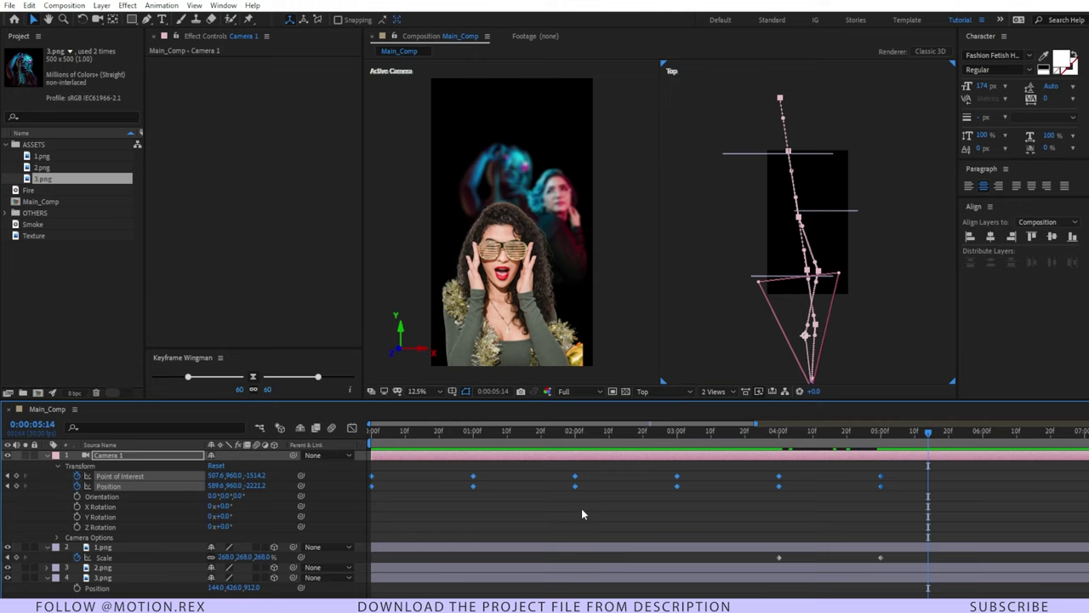
pyautogui.click(252, 378)
pyautogui.click(428, 489)
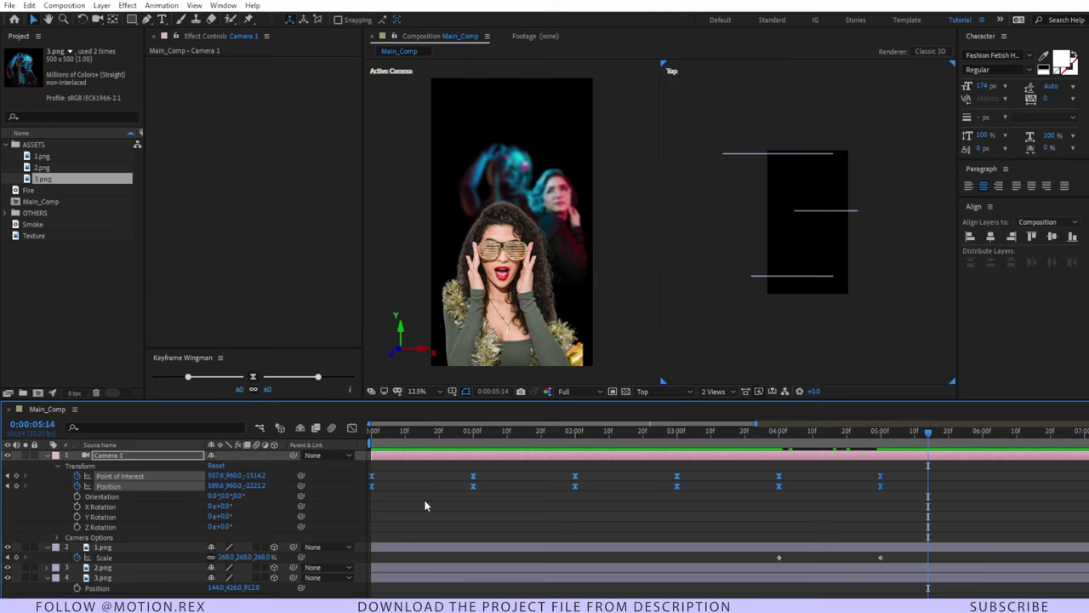
pyautogui.click(762, 548)
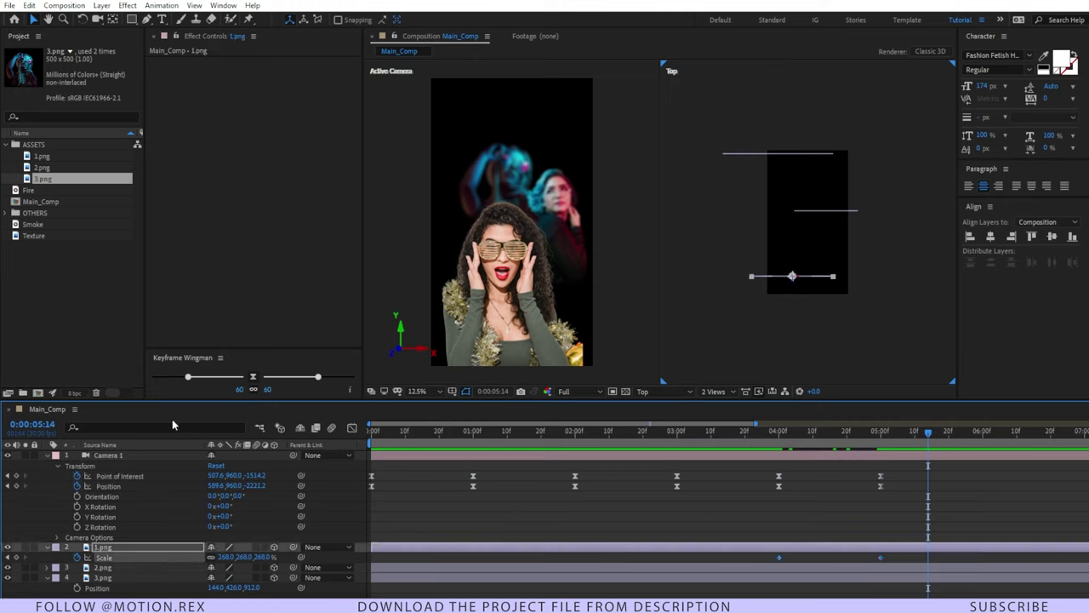
pyautogui.click(256, 382)
pyautogui.click(422, 487)
pyautogui.press('Home')
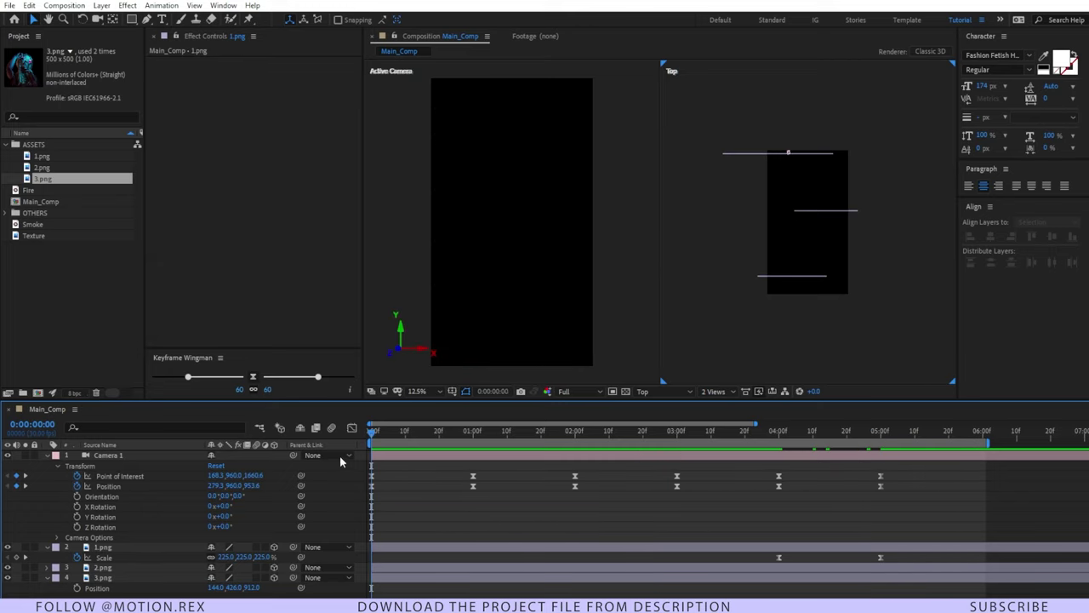
# - Add the Texture footage beneath the portraits as a 3D layer scaled to 129%
pyautogui.click(48, 457)
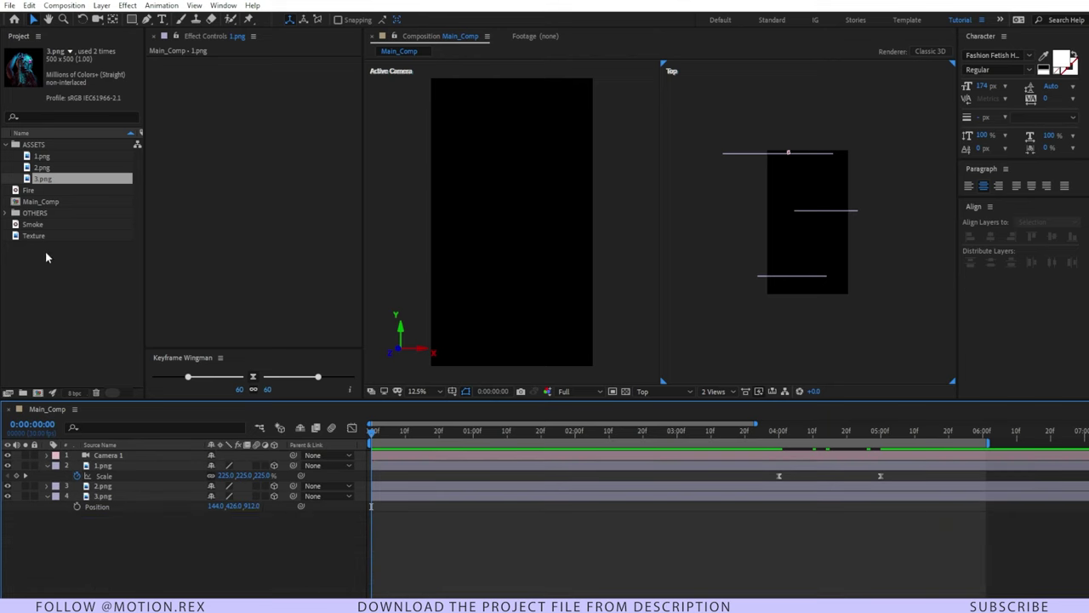
pyautogui.moveTo(51, 240); pyautogui.dragTo(97, 519)
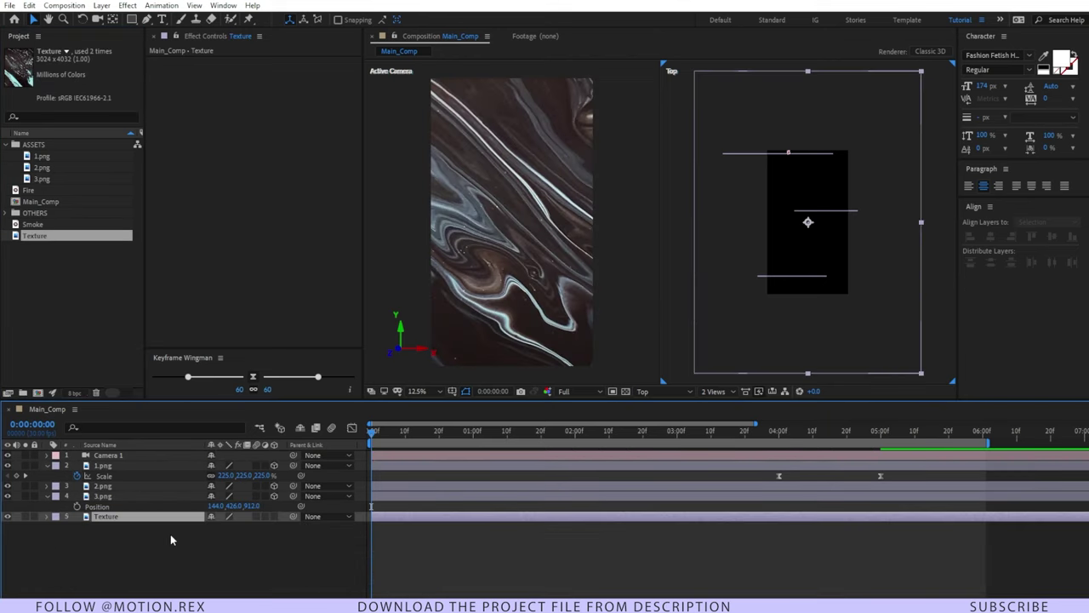
pyautogui.moveTo(545, 434); pyautogui.dragTo(395, 434)
pyautogui.click(273, 516)
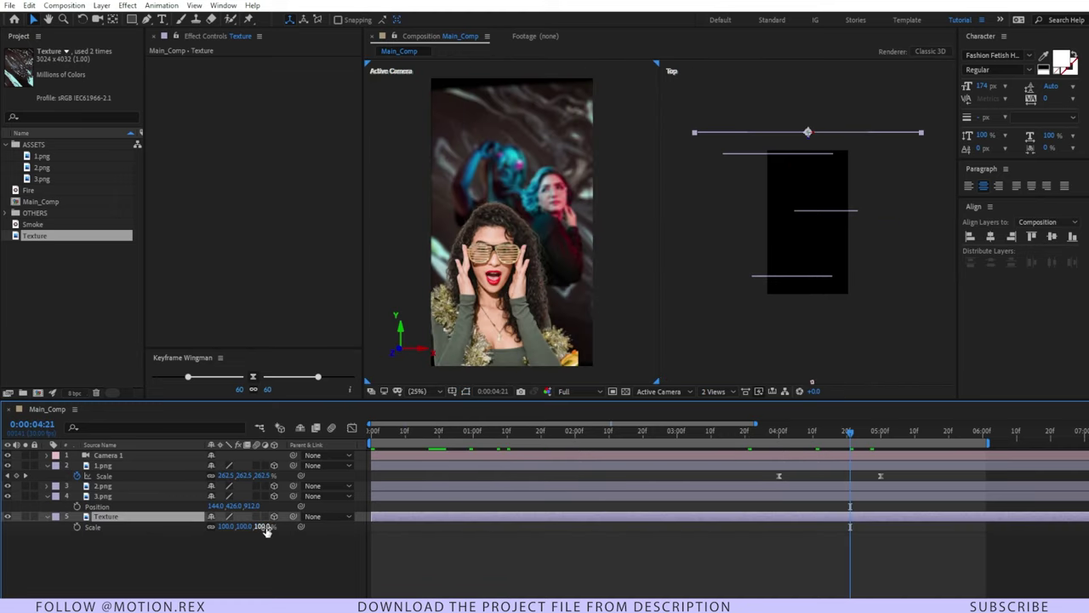
pyautogui.moveTo(265, 528); pyautogui.dragTo(278, 526)
pyautogui.click(214, 575)
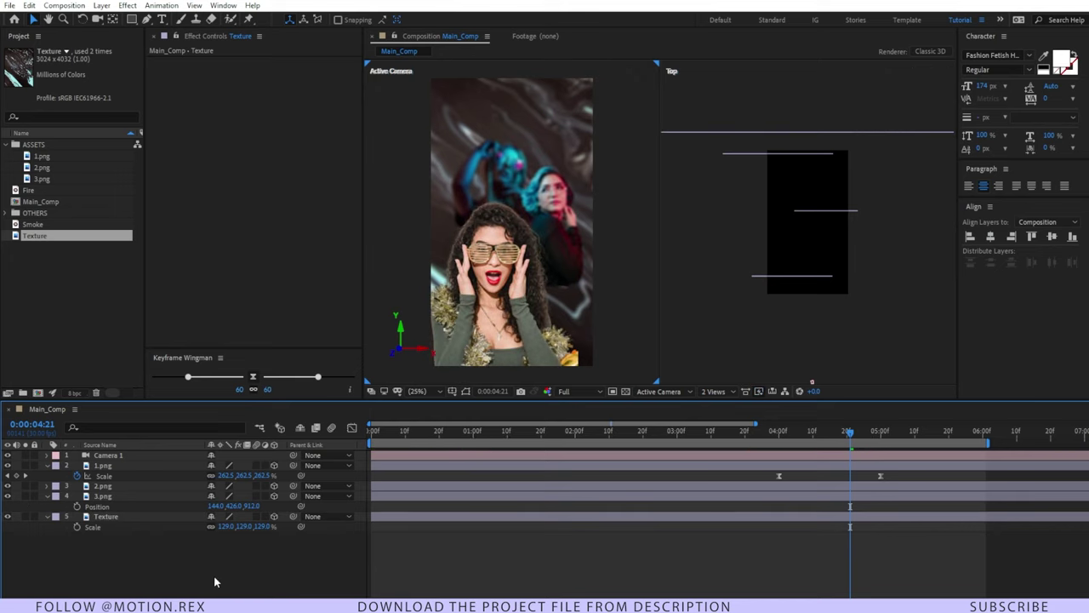
pyautogui.click(134, 520)
# - Apply the Tint effect to the Texture layer and view it around the 4:02 frame
pyautogui.hotkey('ctrl', 'space')
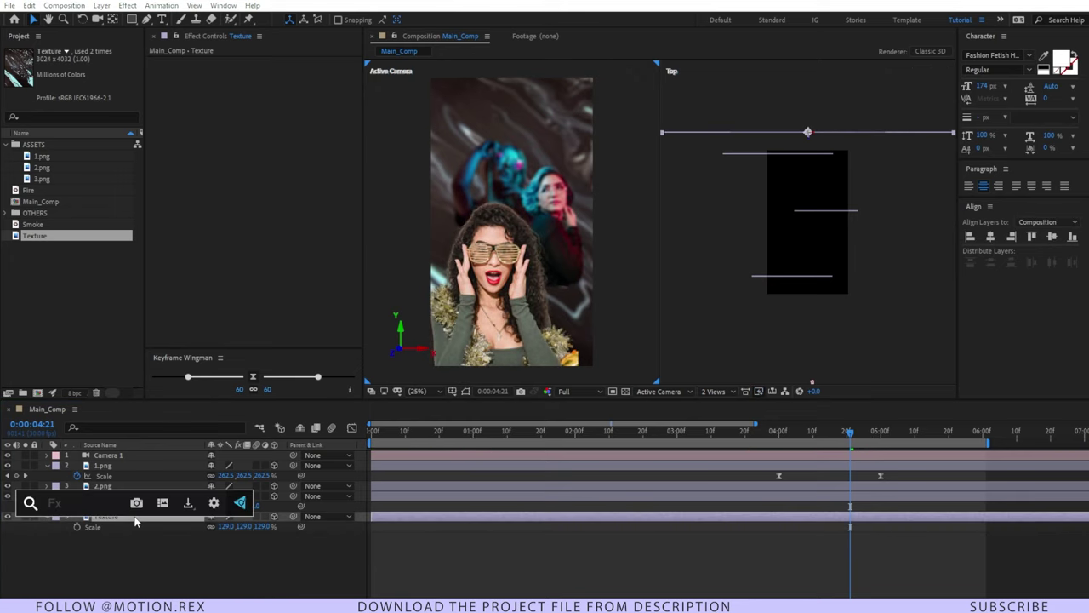
pyautogui.write('tint')
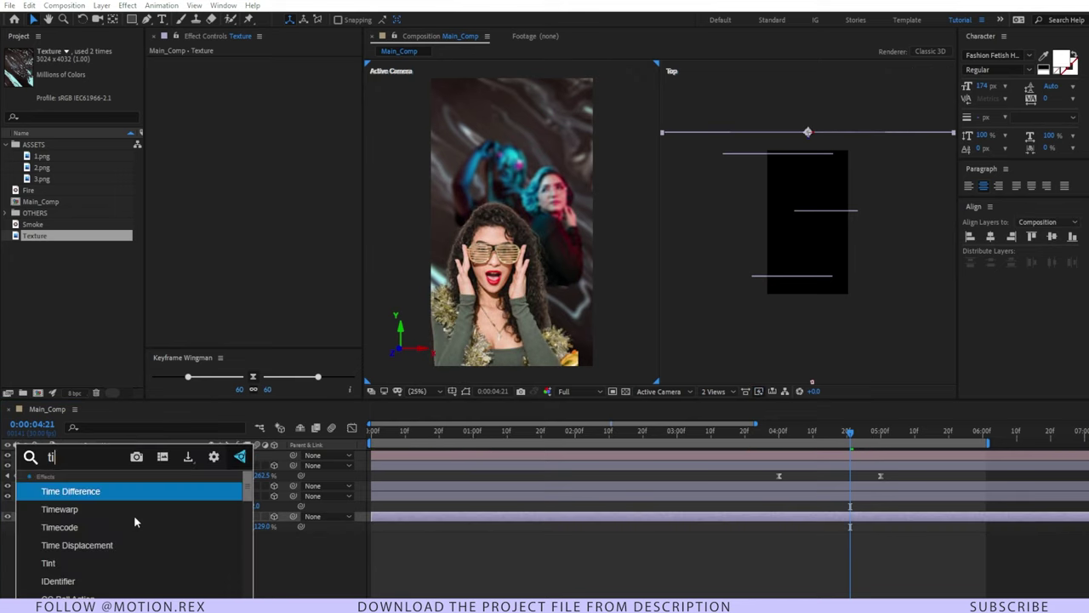
pyautogui.press('Return')
pyautogui.click(809, 433)
pyautogui.moveTo(811, 432); pyautogui.dragTo(785, 432)
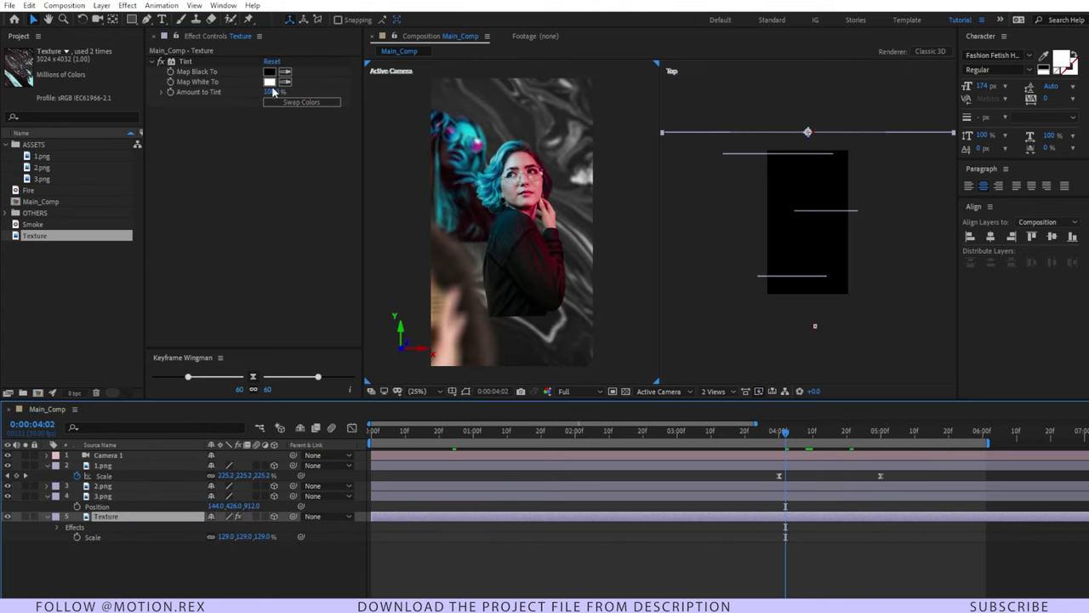
# - Set Tint's Map White To colour to purple 700AFA and preview from the start
pyautogui.click(270, 82)
pyautogui.click(284, 222)
pyautogui.moveTo(298, 223); pyautogui.dragTo(297, 259)
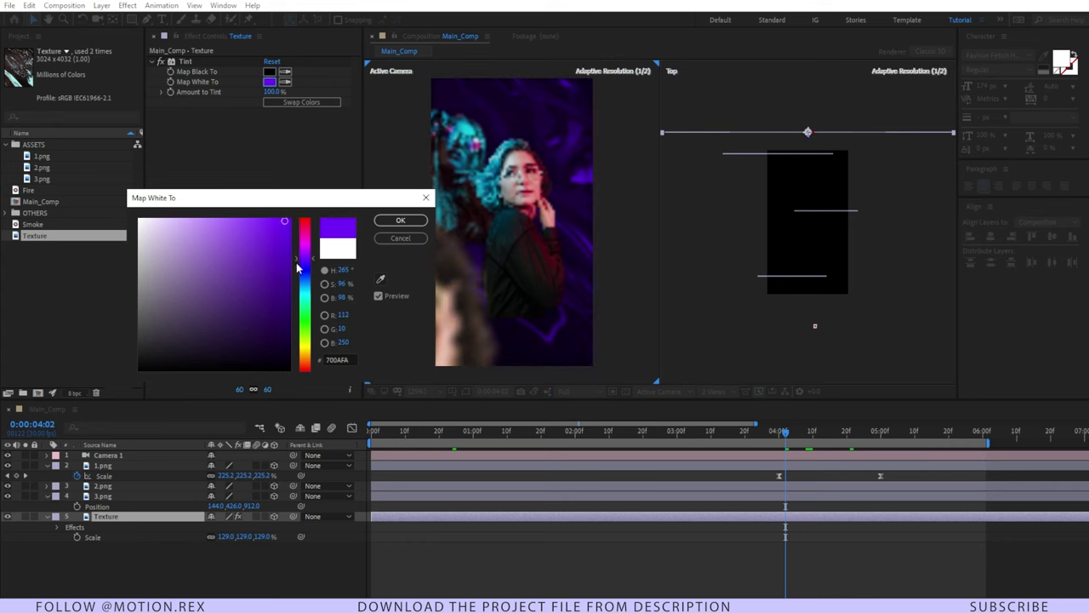
pyautogui.click(400, 221)
pyautogui.press('Home')
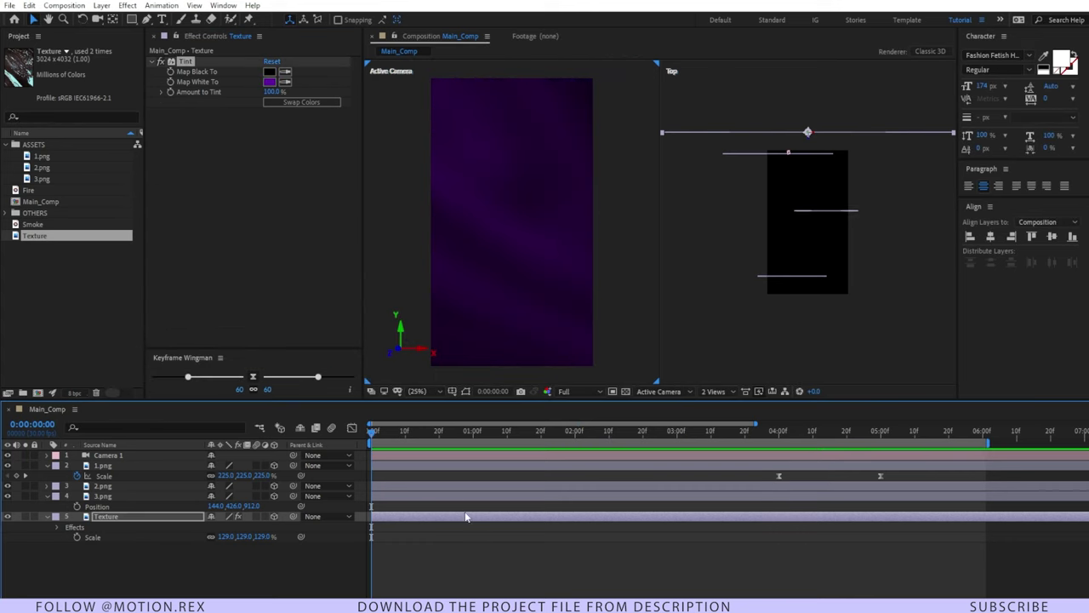
pyautogui.press('space')
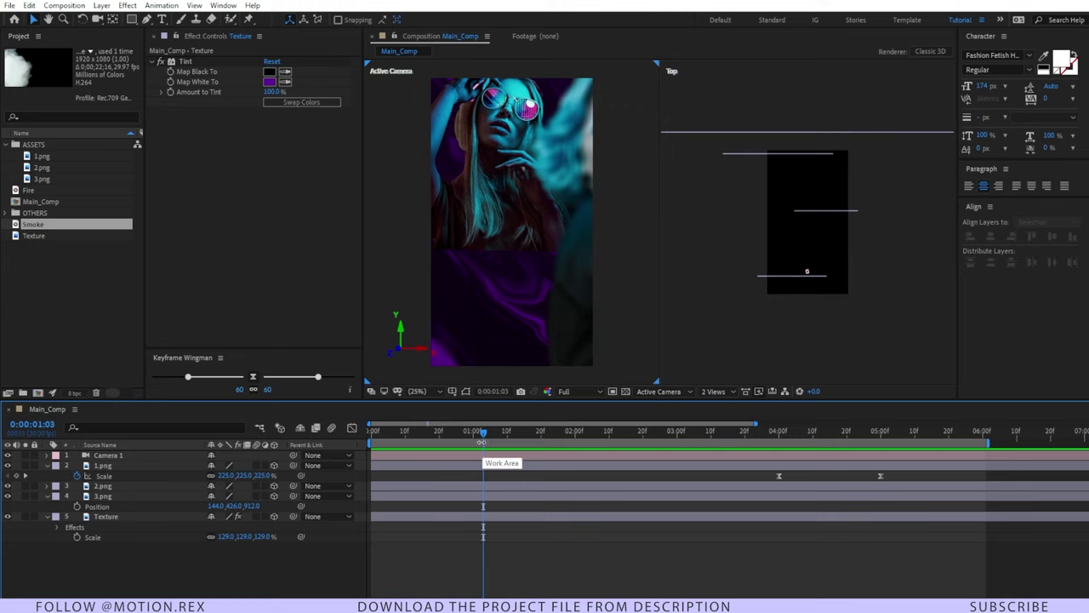
# - Add a new solid layer at about 0:00:01:09
pyautogui.moveTo(456, 434); pyautogui.dragTo(504, 440)
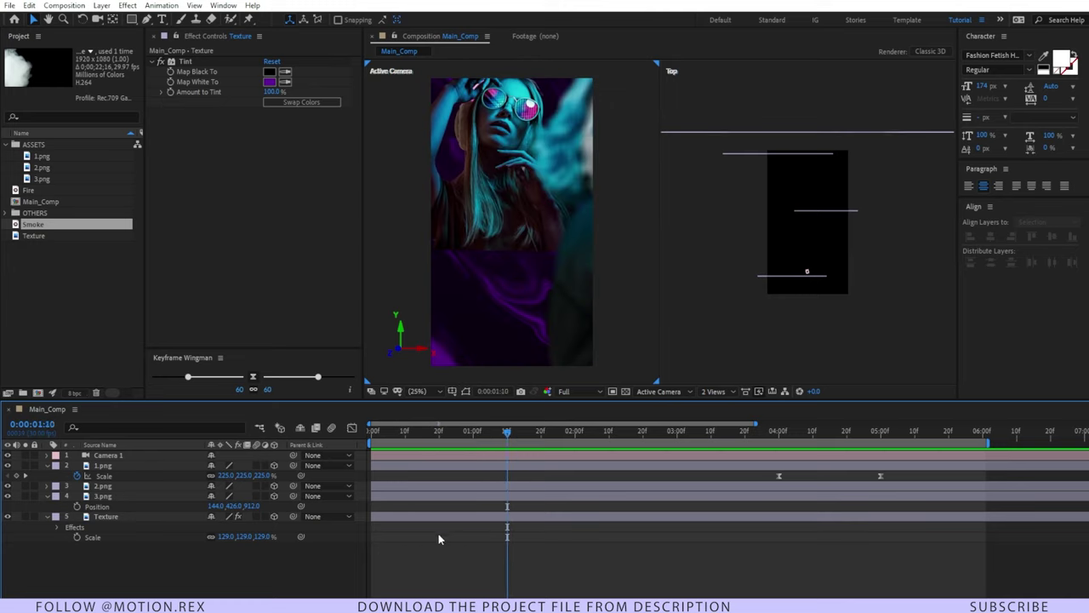
pyautogui.rightClick(249, 552)
pyautogui.moveTo(281, 416)
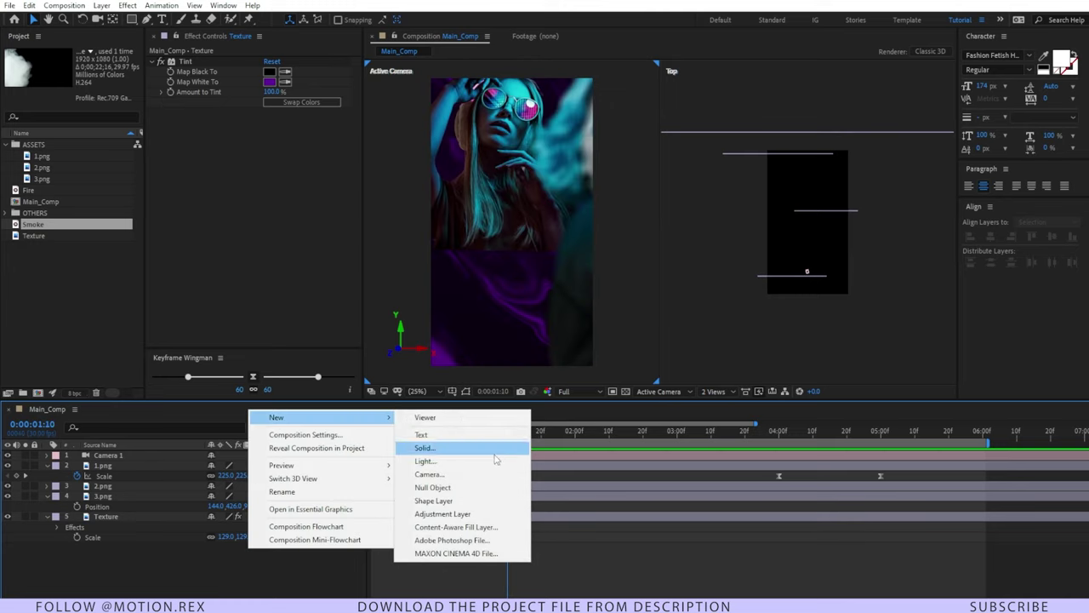
pyautogui.click(490, 454)
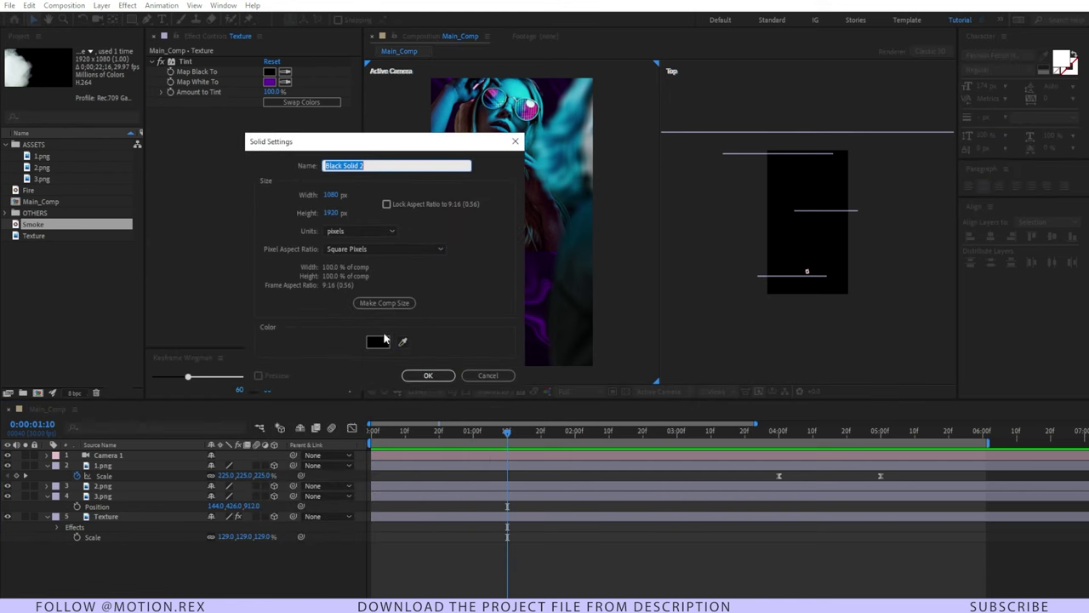
pyautogui.click(426, 381)
# - At 0:00:01:05, give the solid's Opacity a wiggle(10,100) expression
pyautogui.moveTo(508, 434); pyautogui.dragTo(517, 434)
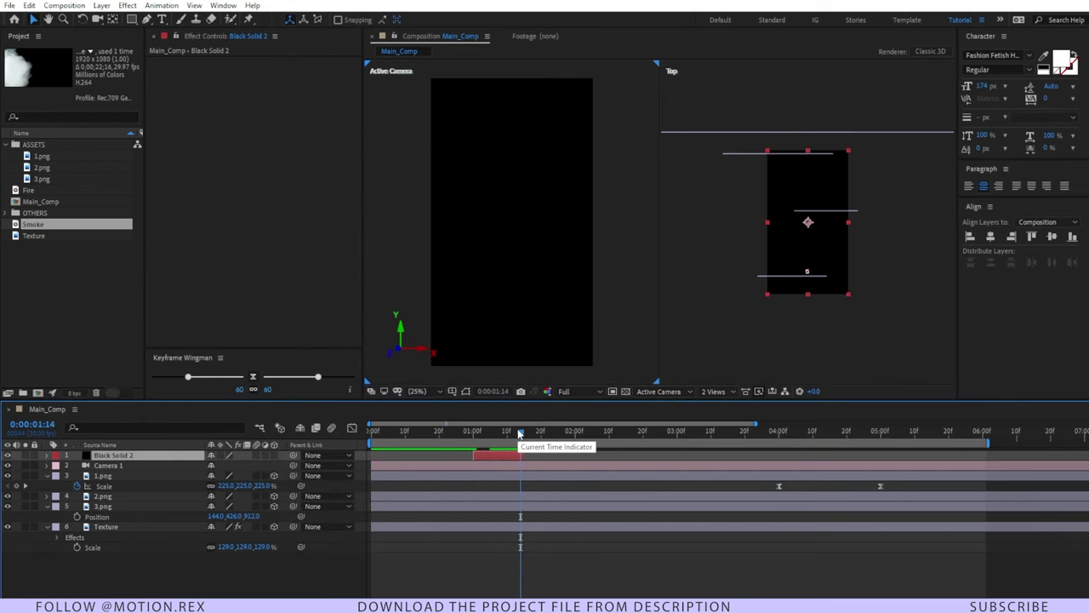
pyautogui.click(489, 434)
pyautogui.press('t')
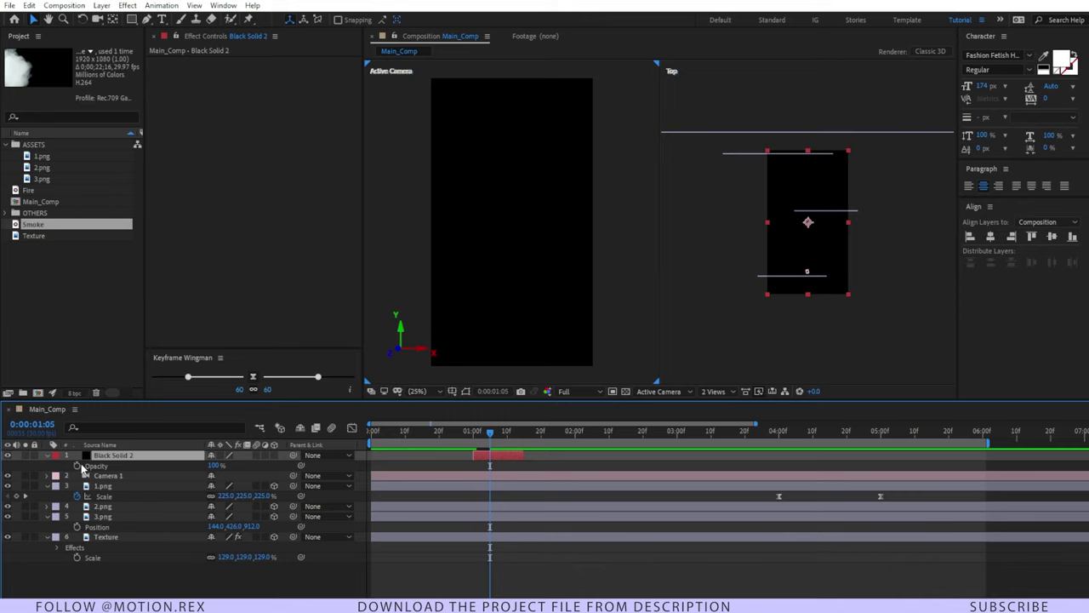
pyautogui.keyDown('alt'); pyautogui.click(77, 466); pyautogui.keyUp('alt')
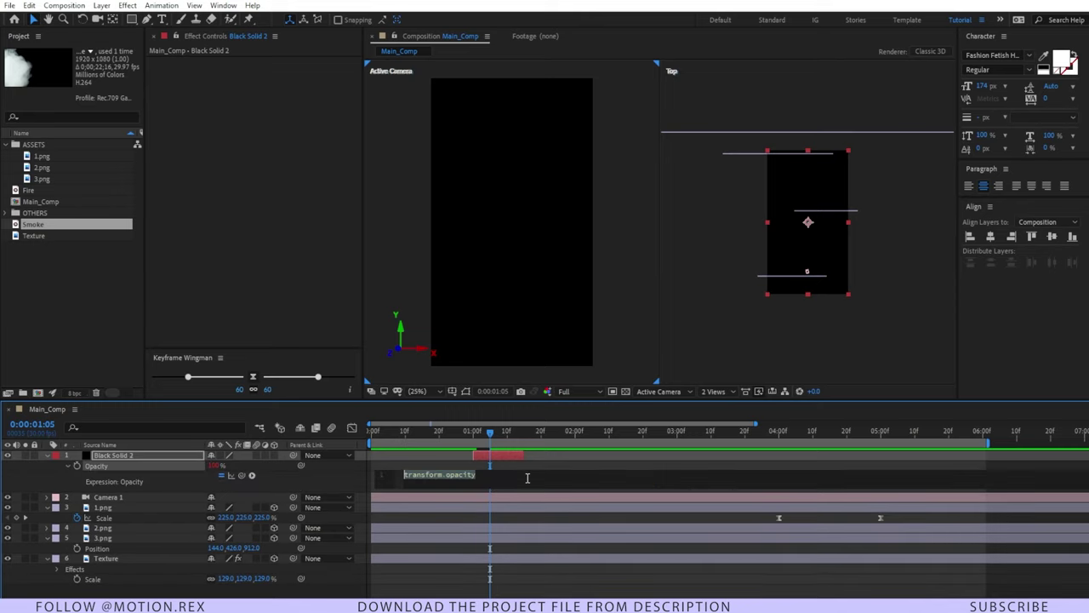
pyautogui.write('wiggle(10,100')
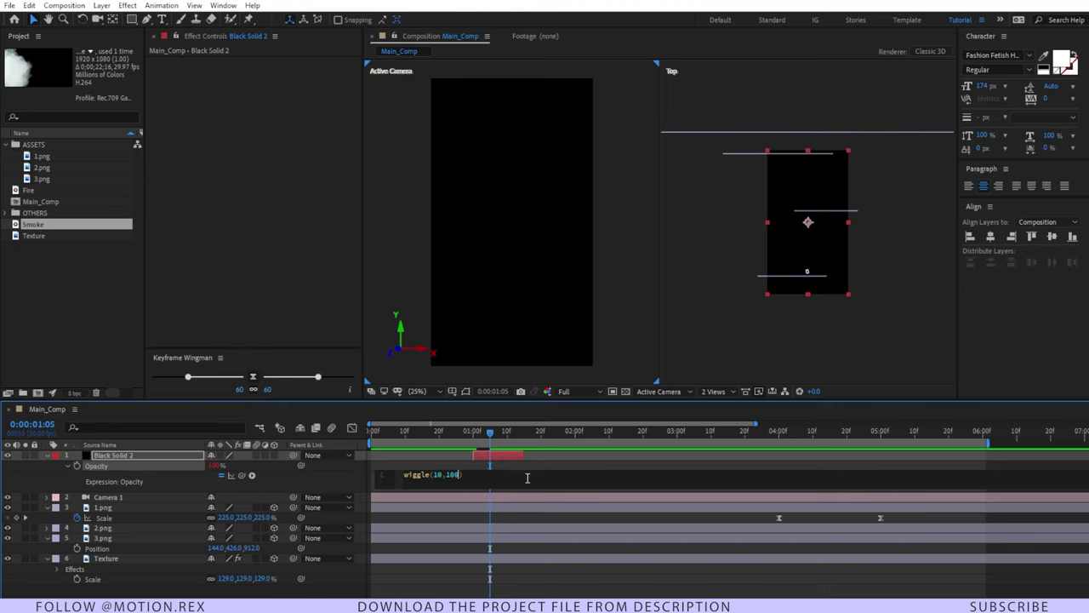
pyautogui.click(528, 477)
# - Apply a magenta Fill effect to the solid at 70%
pyautogui.hotkey('ctrl', 'space')
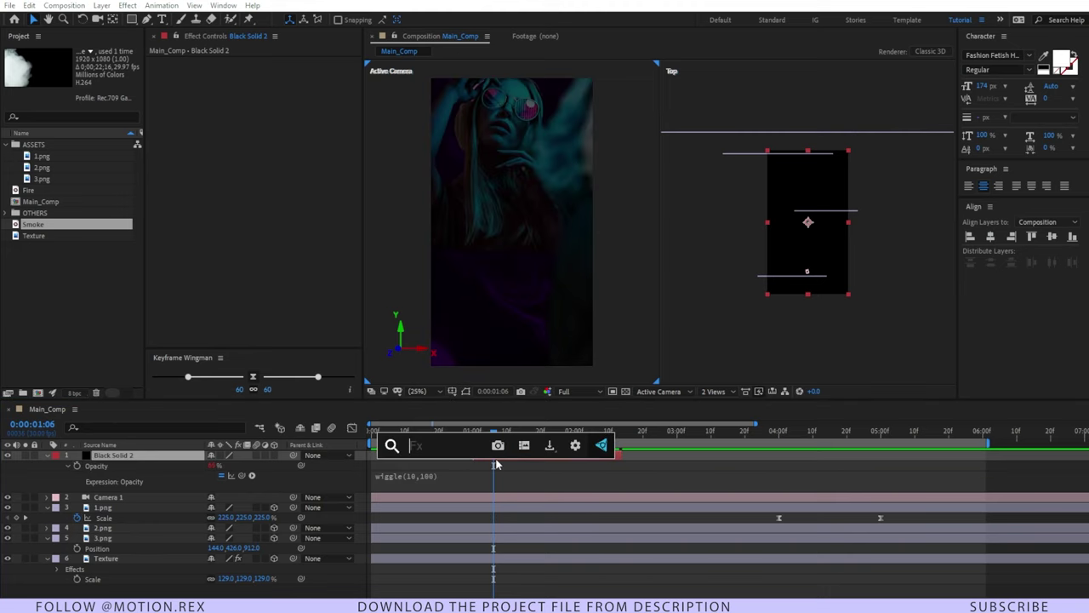
pyautogui.write('fil')
pyautogui.press('Return')
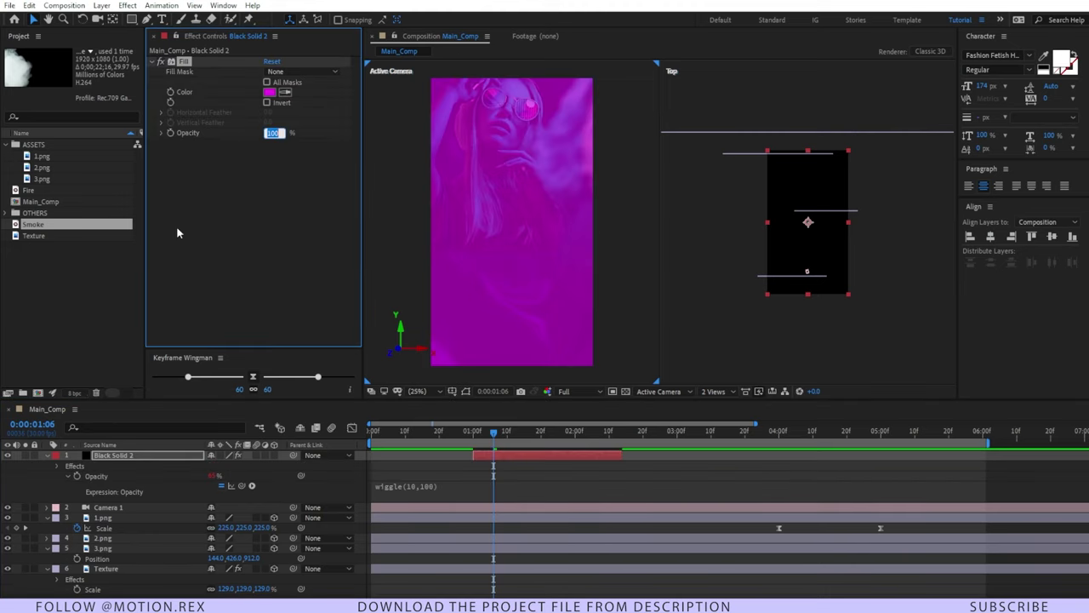
pyautogui.write('70')
pyautogui.press('Return')
# - Slide the solid later and shorten it so it flashes briefly near 2 seconds
pyautogui.click(585, 431)
pyautogui.moveTo(552, 457); pyautogui.dragTo(624, 459)
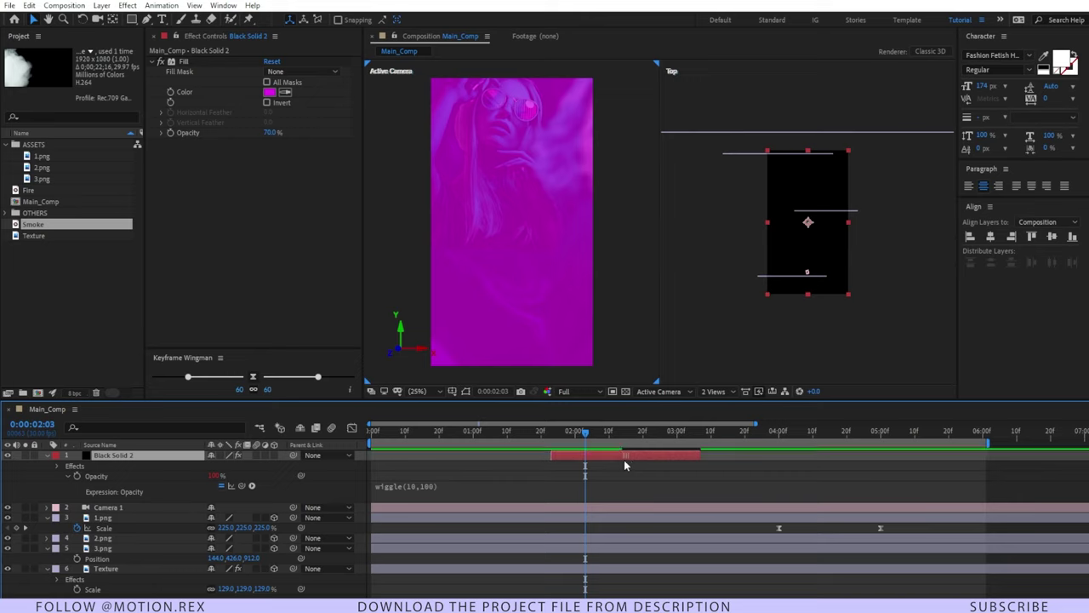
pyautogui.moveTo(699, 457); pyautogui.dragTo(643, 460)
pyautogui.press('Home')
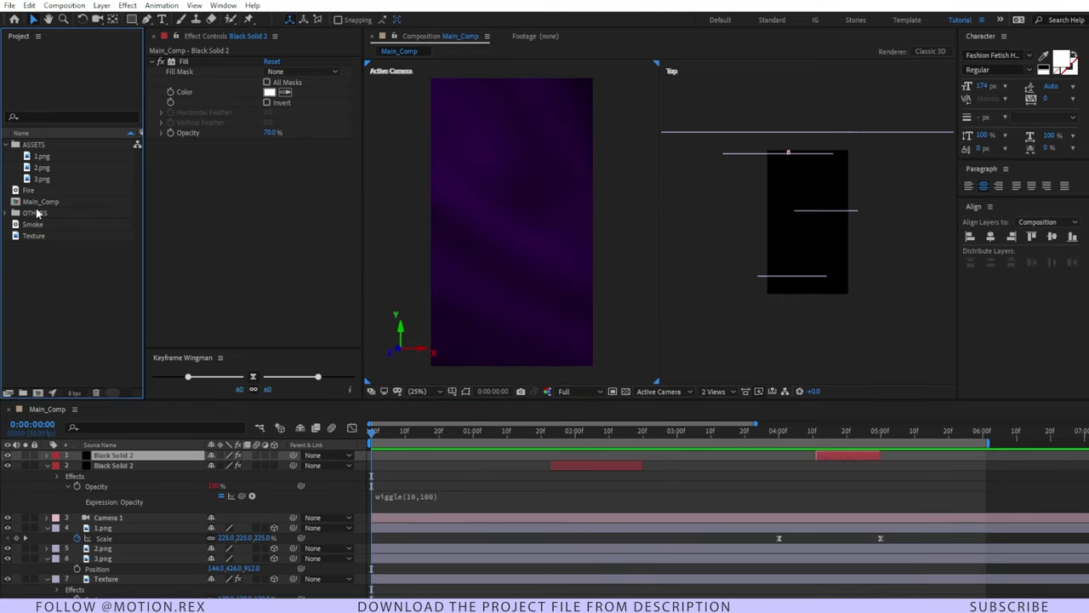
# - Place the Smoke footage as the top layer and rotate it -90°
pyautogui.moveTo(38, 223); pyautogui.dragTo(120, 456)
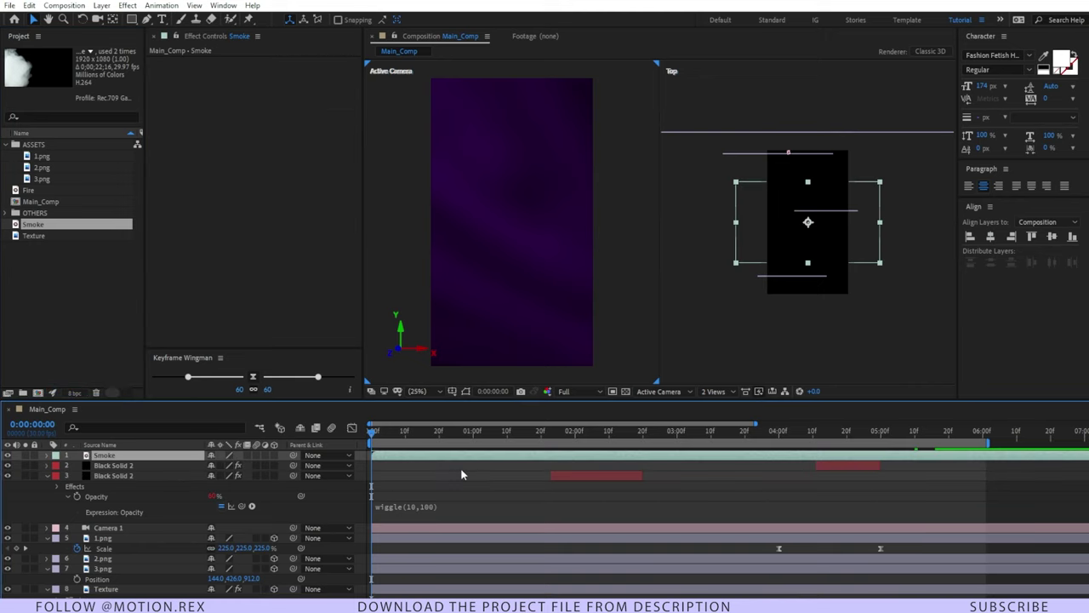
pyautogui.press('space')
pyautogui.press('r')
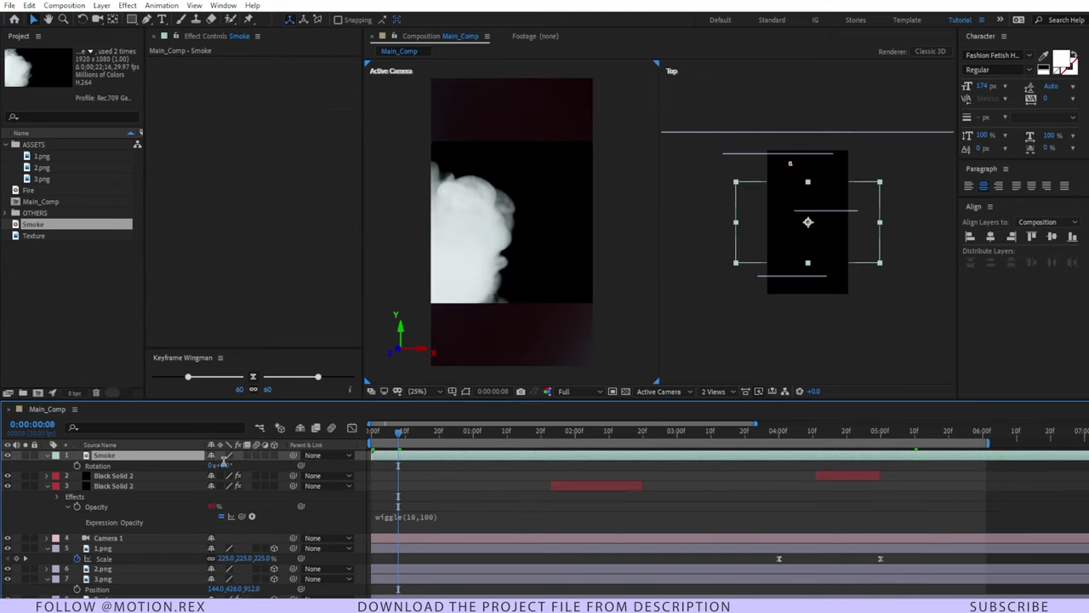
pyautogui.press('Return')
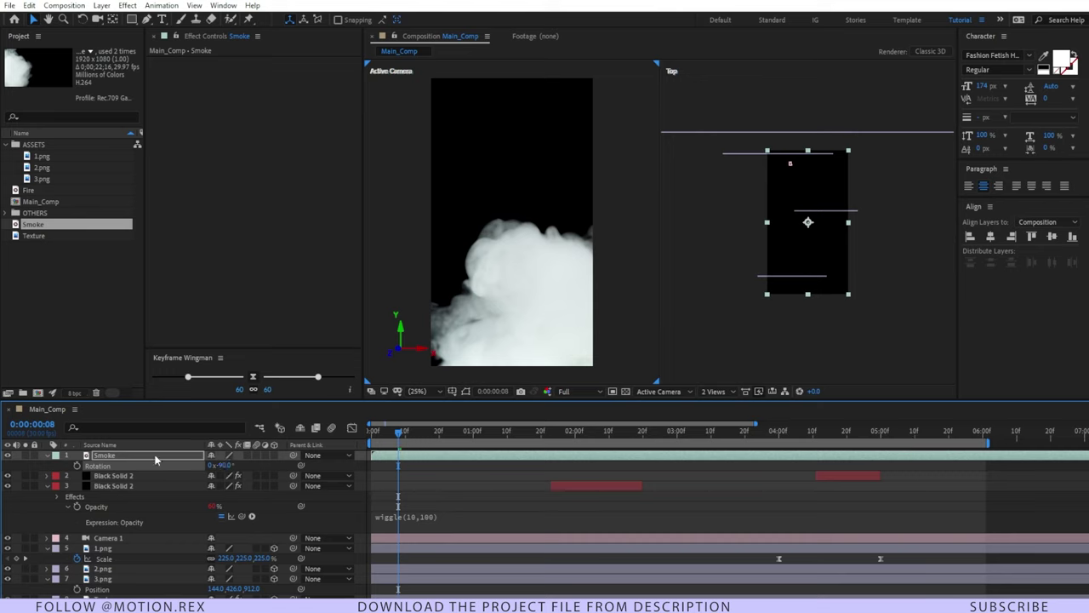
# - Set the Smoke layer to Screen blend mode at 83% opacity and preview
pyautogui.press('F4')
pyautogui.click(242, 454)
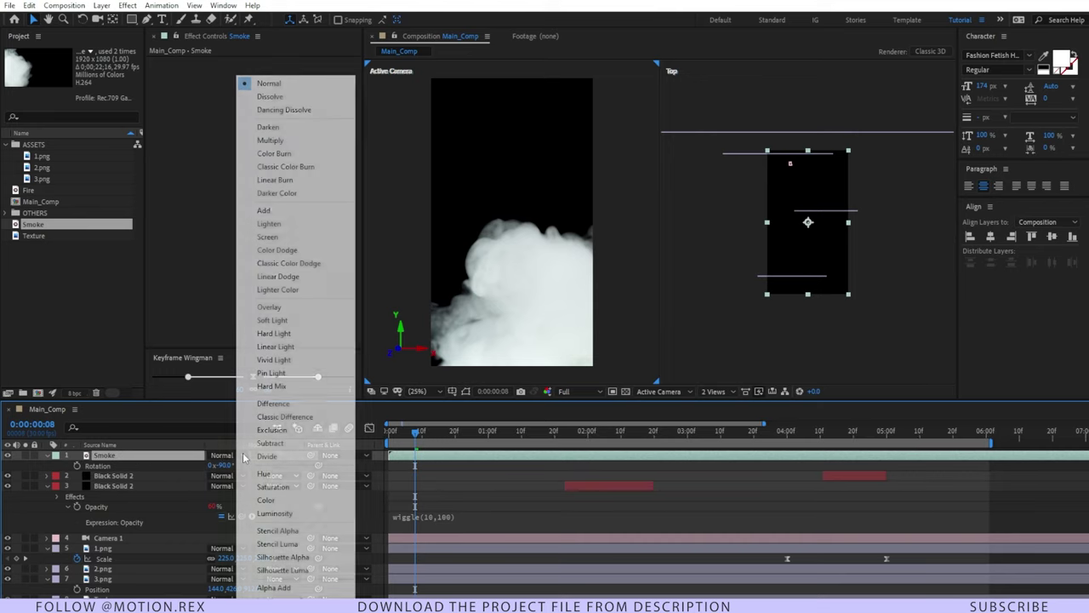
pyautogui.click(271, 241)
pyautogui.press('t')
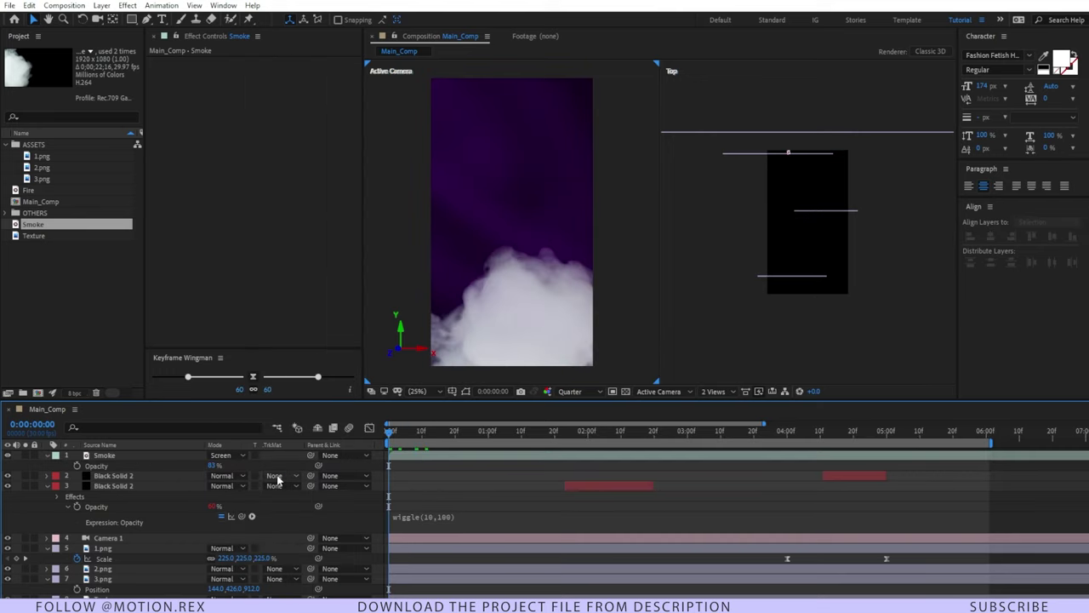
pyautogui.press('space')
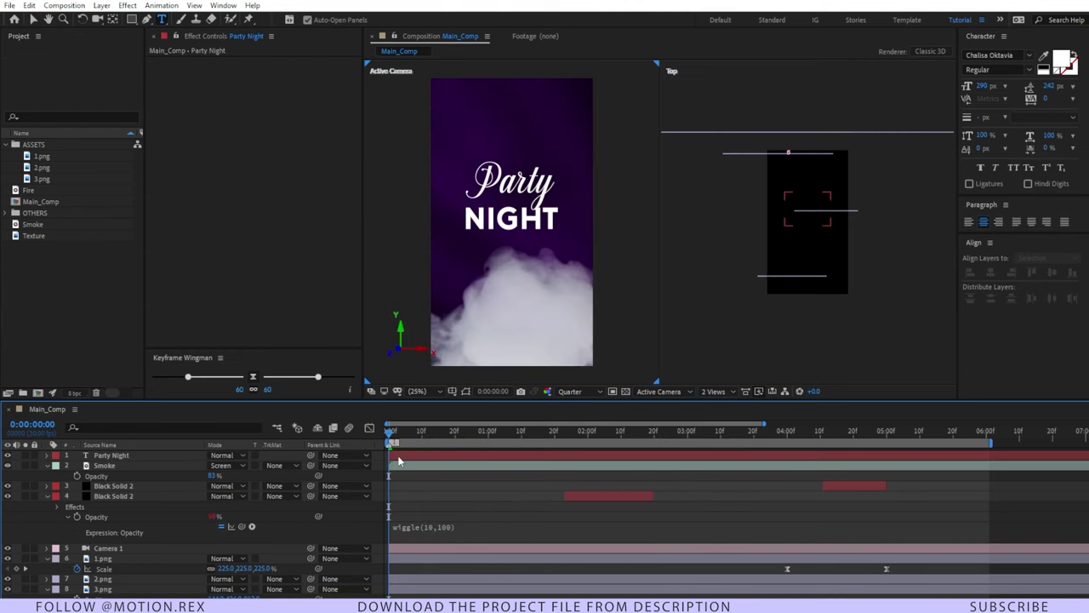
# - Add Position, Opacity and Tracking properties to the Party Night text animator
pyautogui.click(398, 459)
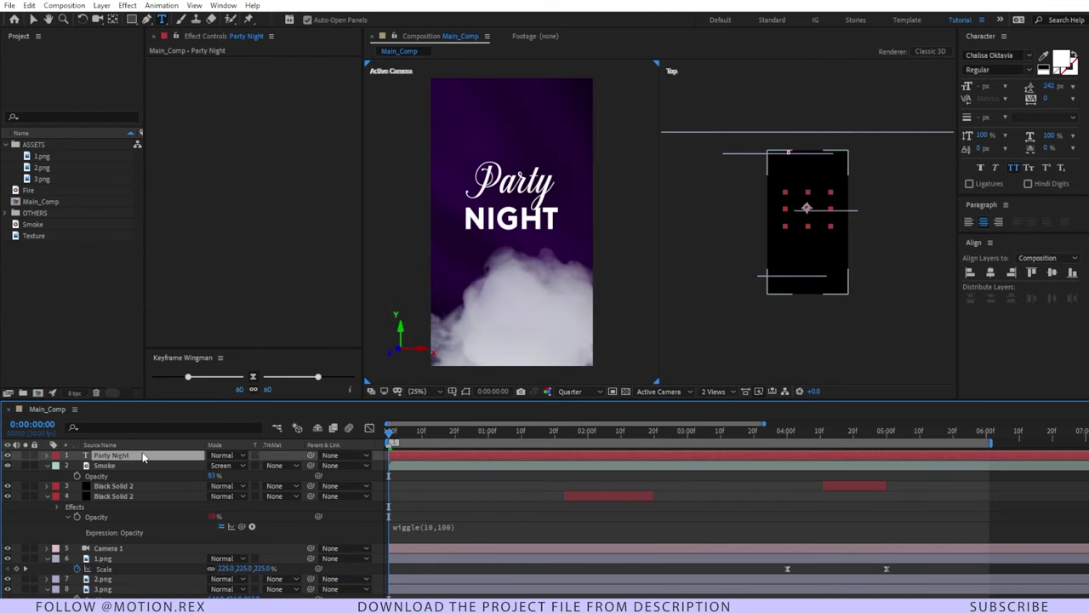
pyautogui.click(47, 456)
pyautogui.click(297, 465)
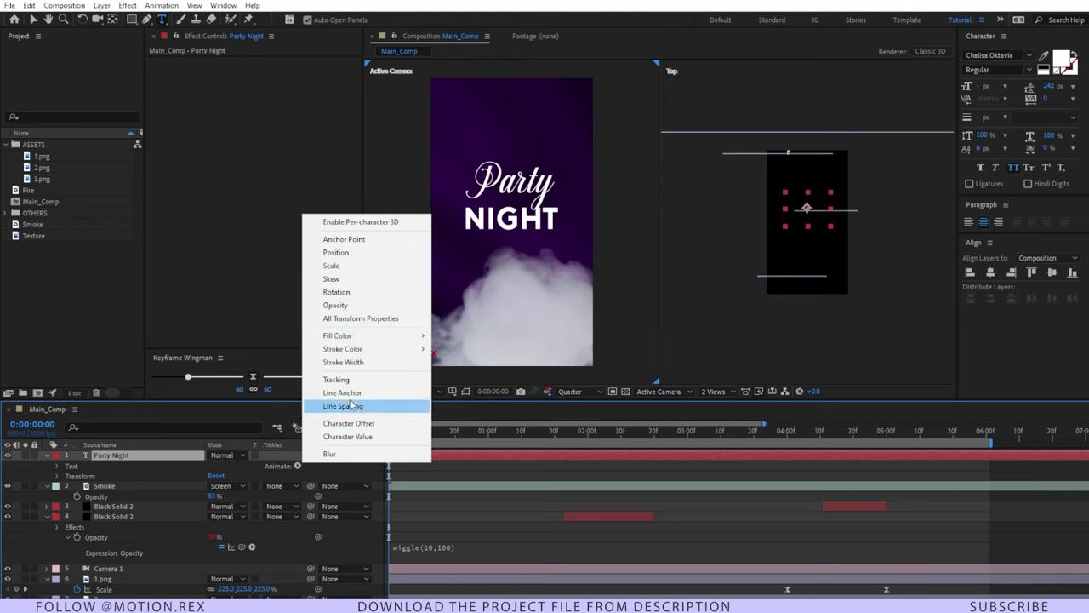
pyautogui.click(335, 251)
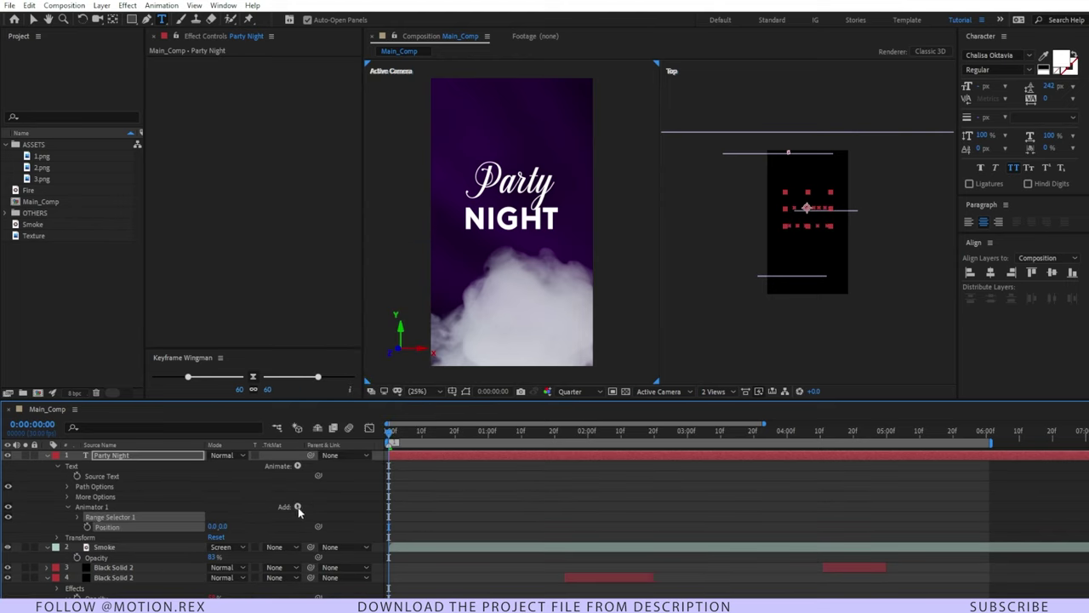
pyautogui.click(298, 507)
pyautogui.moveTo(311, 517)
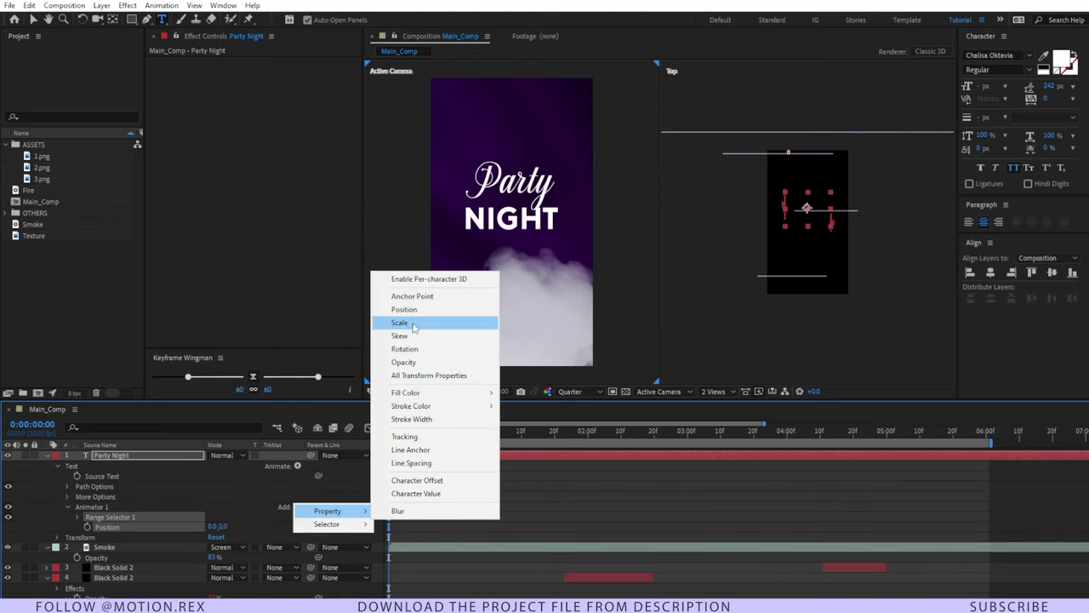
pyautogui.click(404, 363)
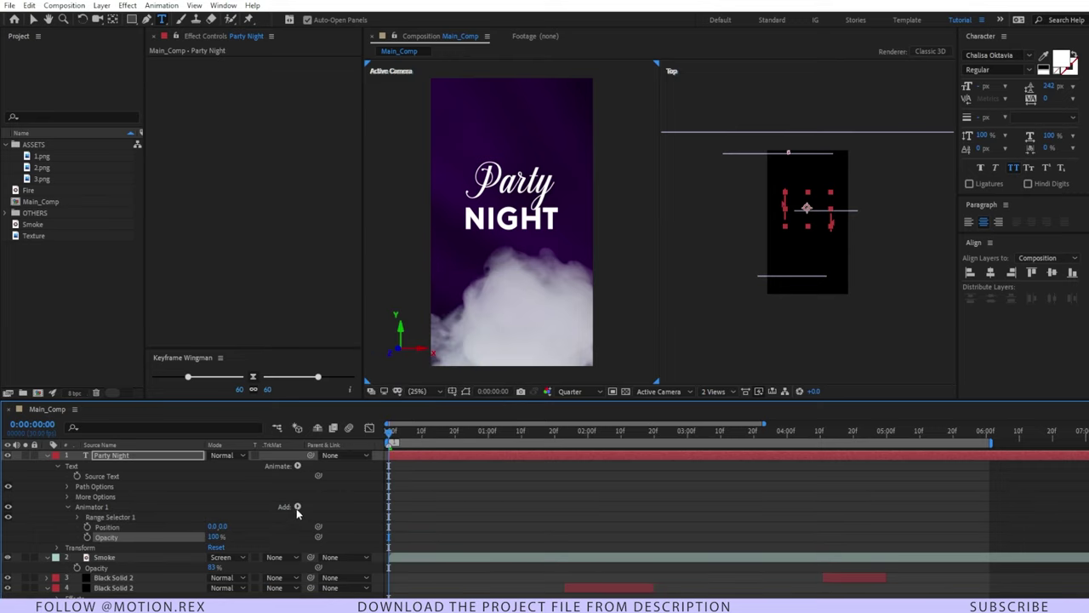
pyautogui.click(297, 508)
pyautogui.moveTo(328, 510)
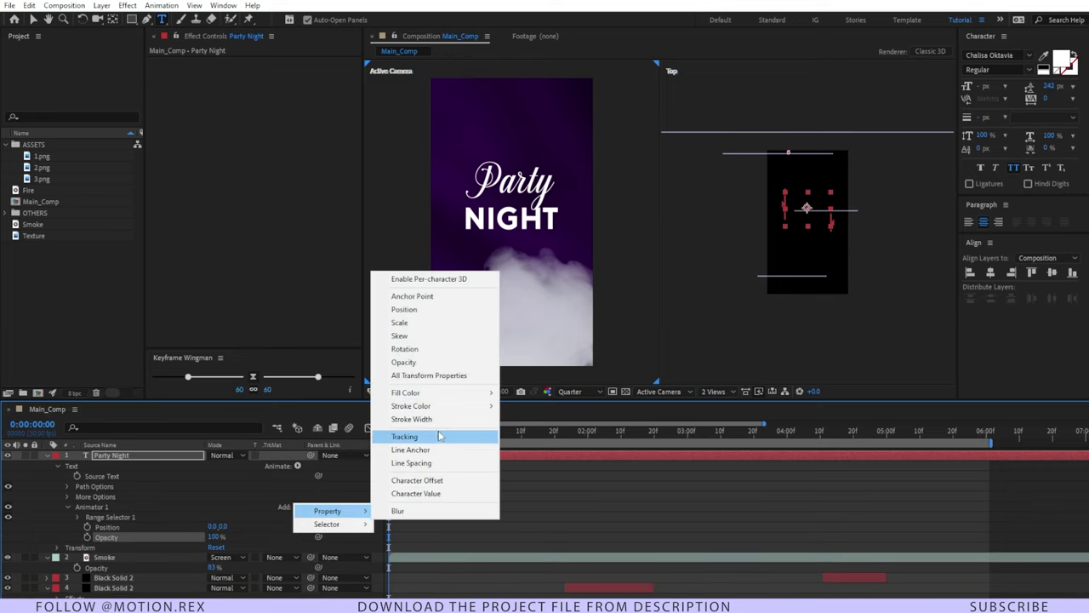
pyautogui.click(440, 444)
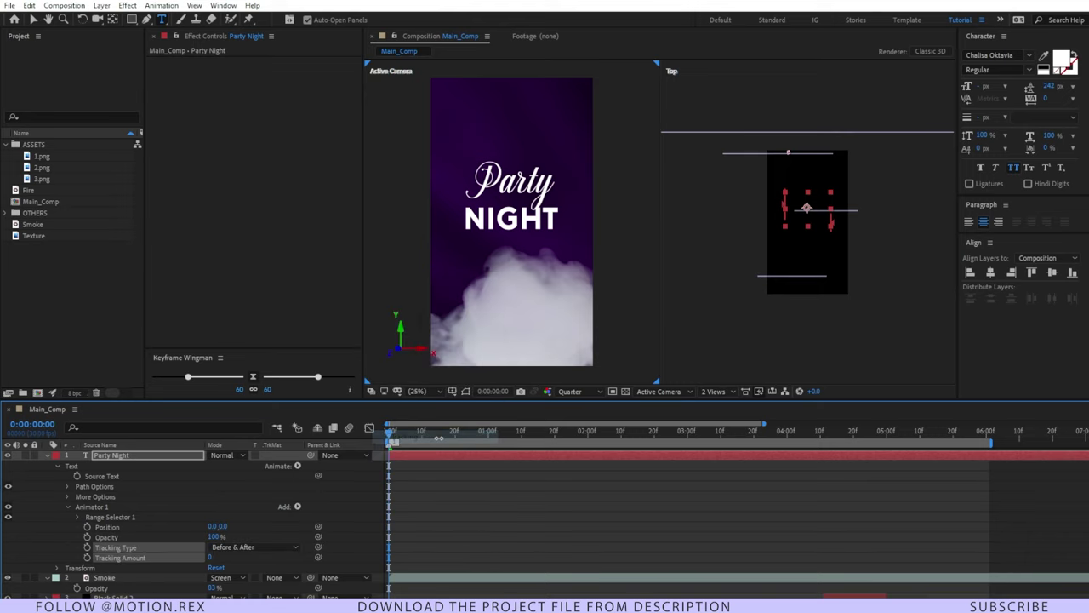
# - Set animator Position 0,50, Tracking -95, Opacity 0%, and keyframe Offset at 0%
pyautogui.scroll(-1, 141, 482)
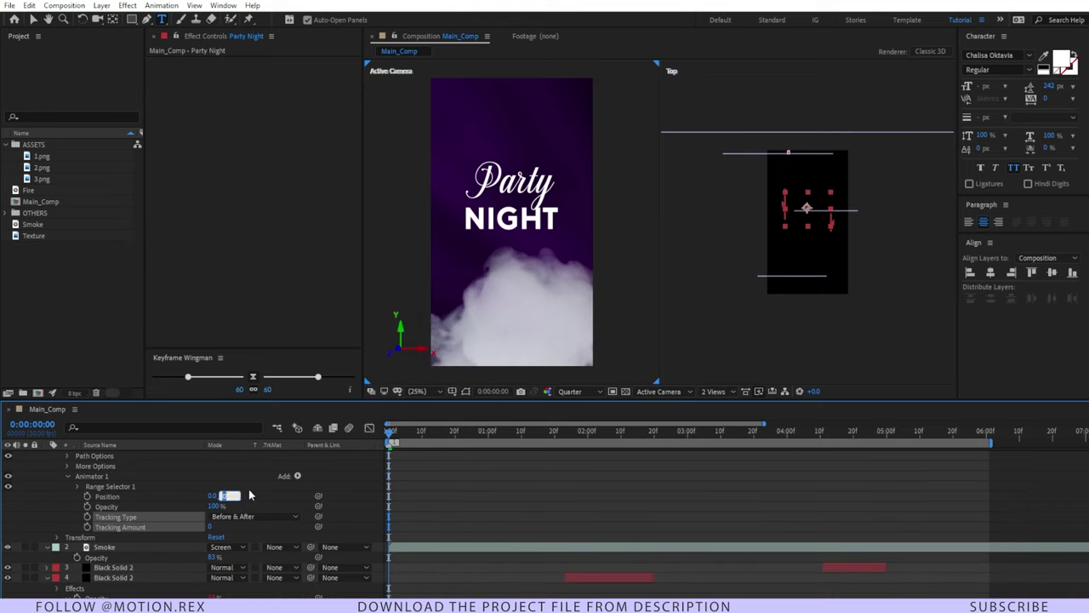
pyautogui.write('50')
pyautogui.press('Return')
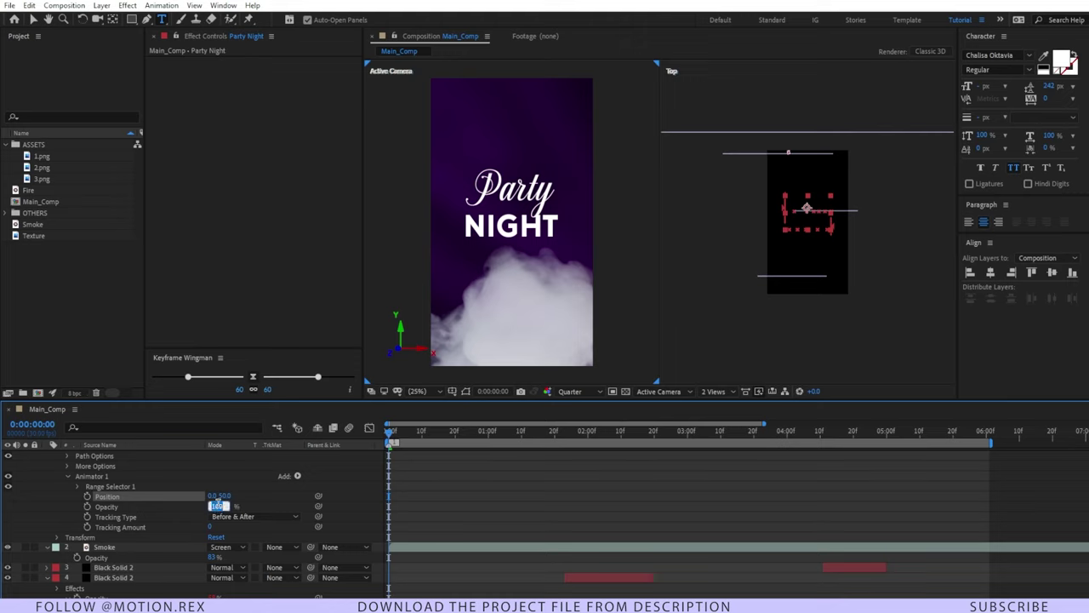
pyautogui.click(146, 517)
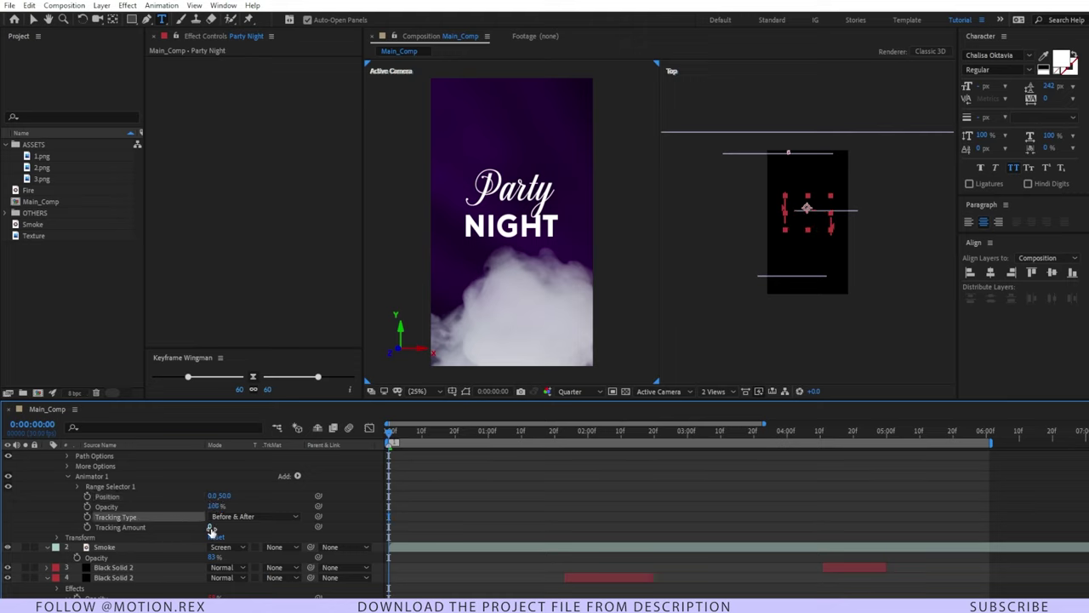
pyautogui.moveTo(206, 526); pyautogui.dragTo(170, 528)
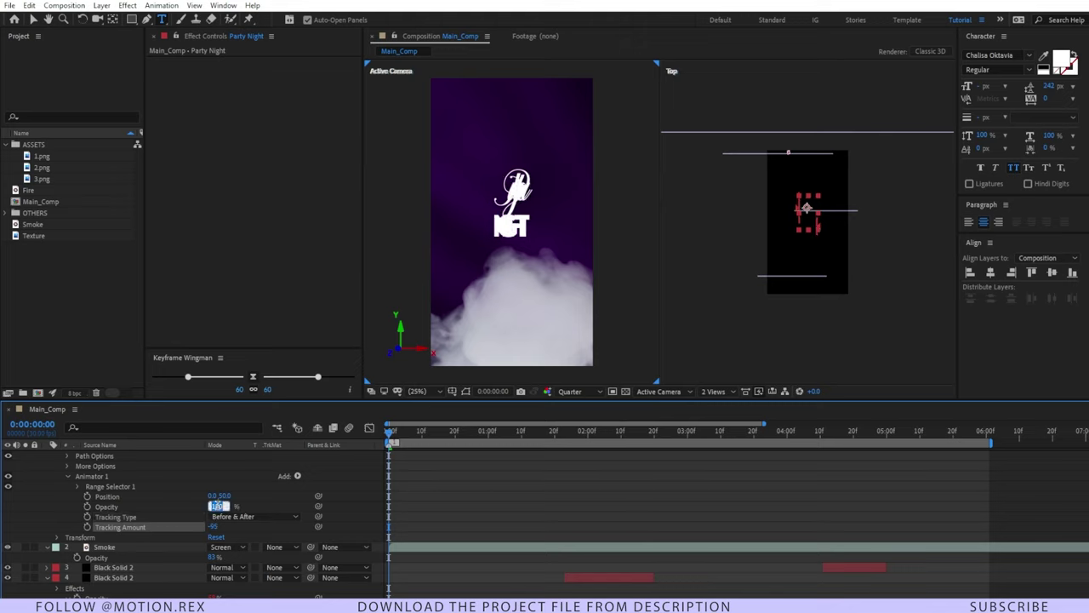
pyautogui.write('0')
pyautogui.press('Return')
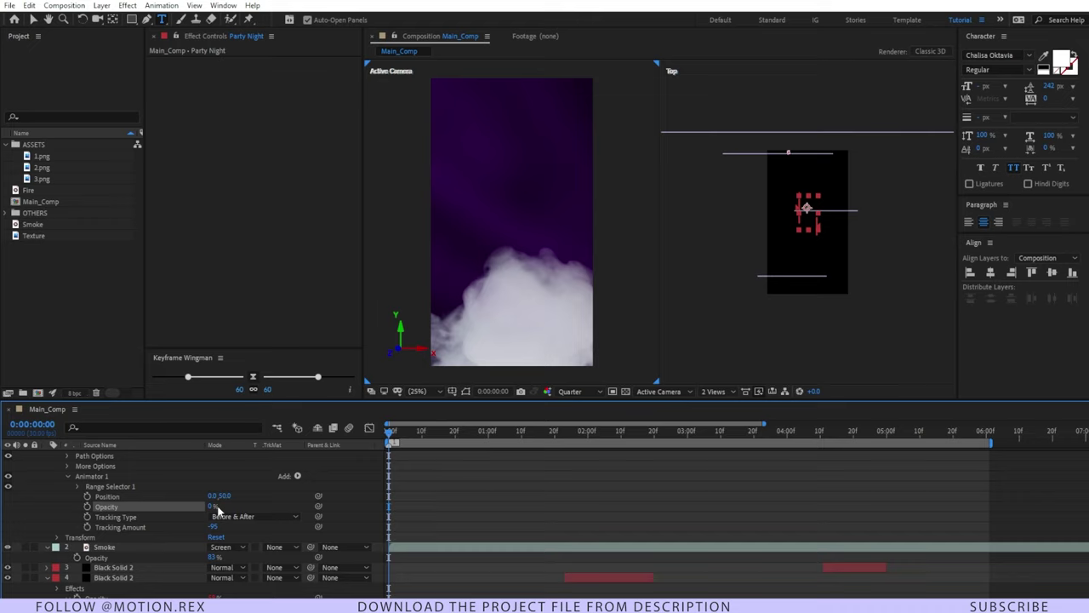
pyautogui.click(76, 484)
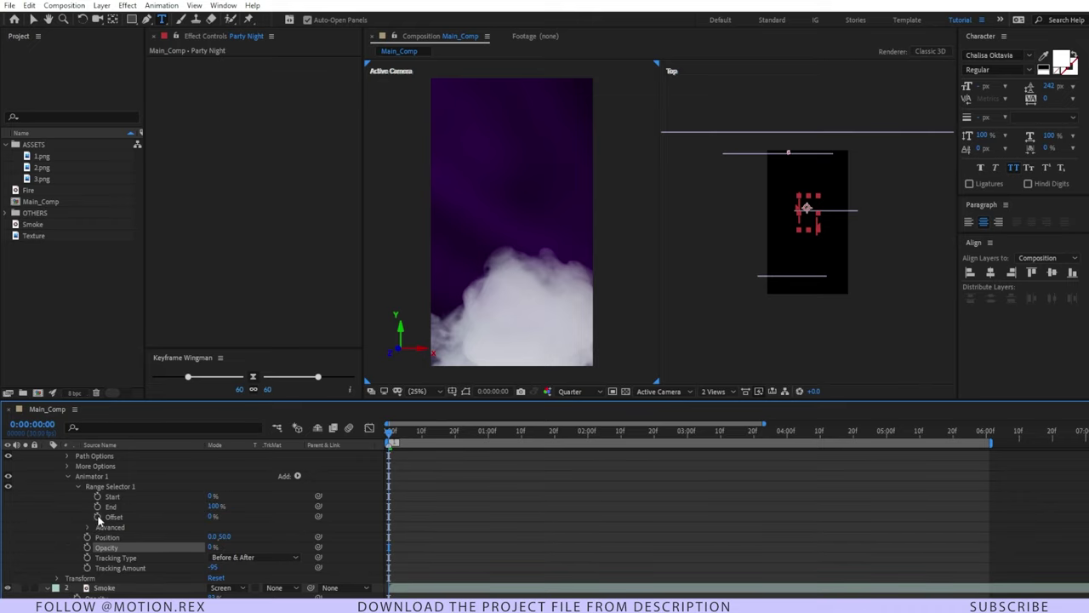
pyautogui.click(97, 517)
# - At 20 frames set Offset to 100% and ease both Offset keyframes
pyautogui.moveTo(424, 437); pyautogui.dragTo(455, 432)
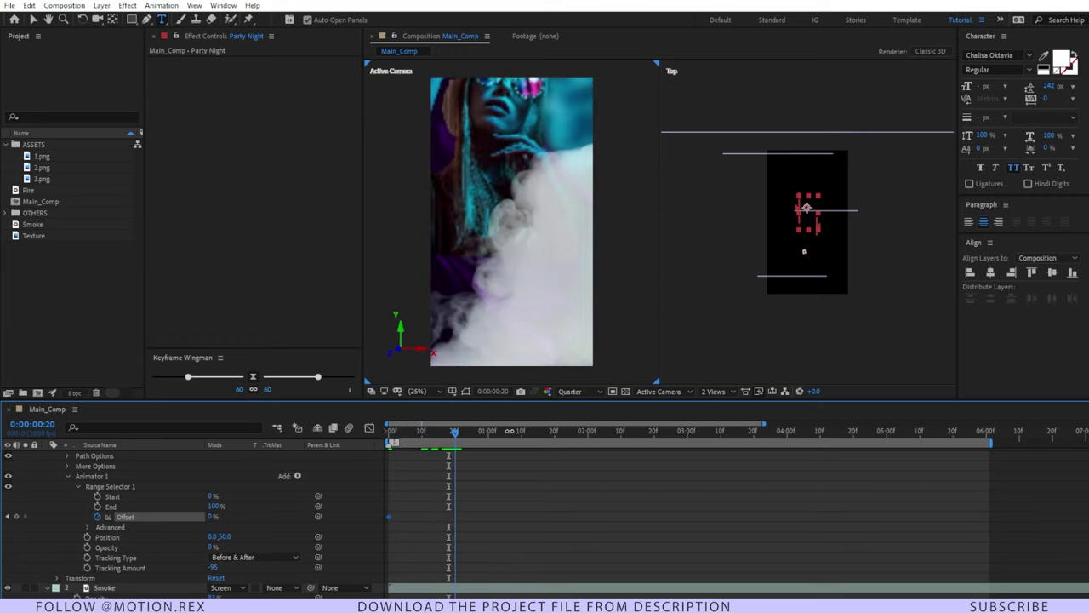
pyautogui.moveTo(212, 518); pyautogui.dragTo(355, 532)
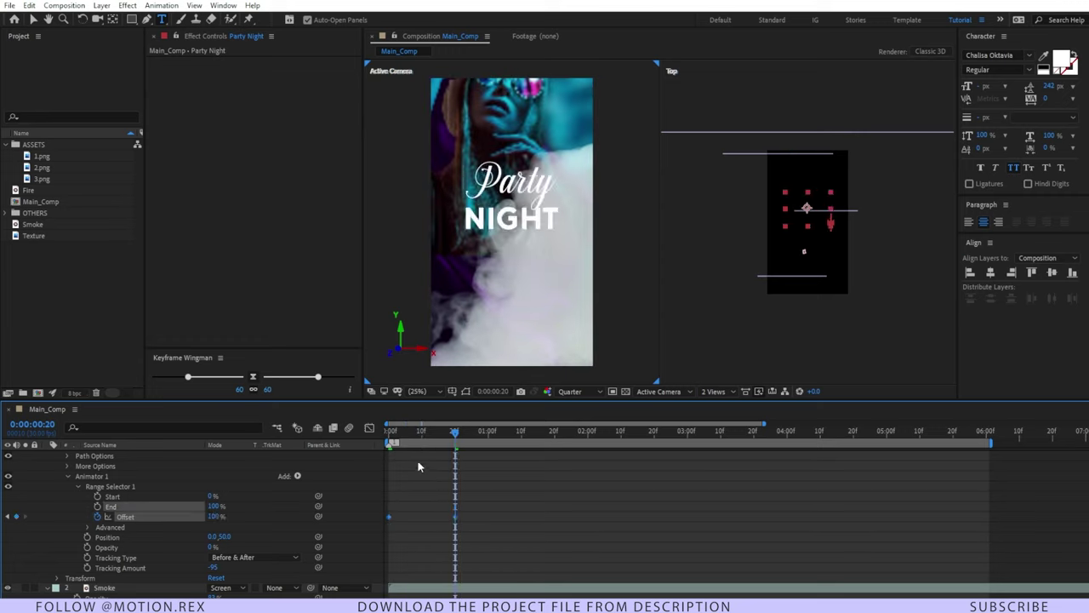
pyautogui.moveTo(193, 381); pyautogui.dragTo(173, 378)
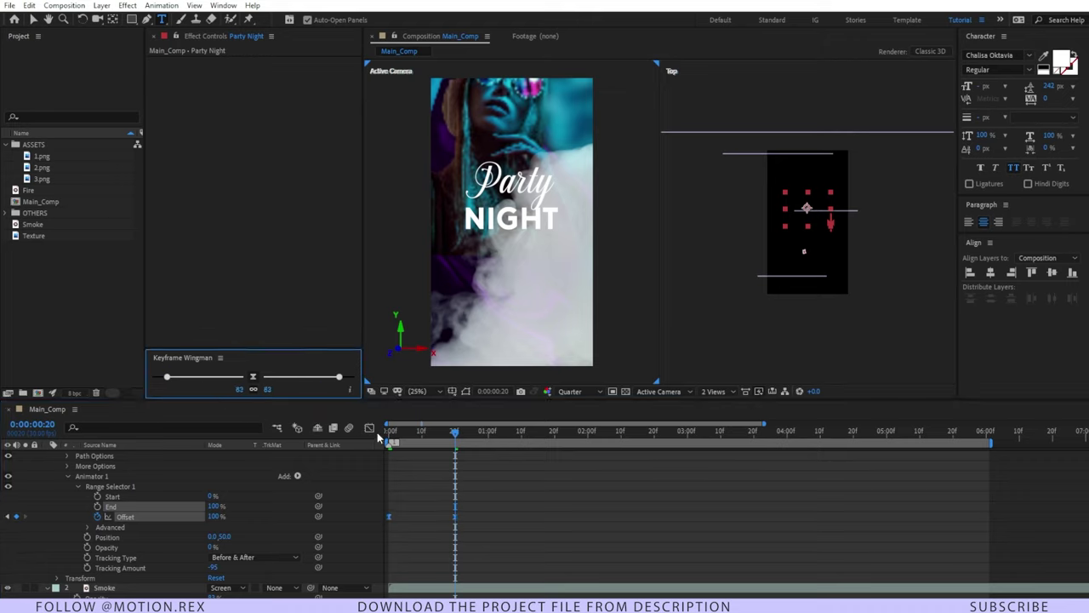
# - Preview the title, then move the end Offset keyframe to about 1:00 for a slower reveal
pyautogui.press('Home')
pyautogui.click(585, 511)
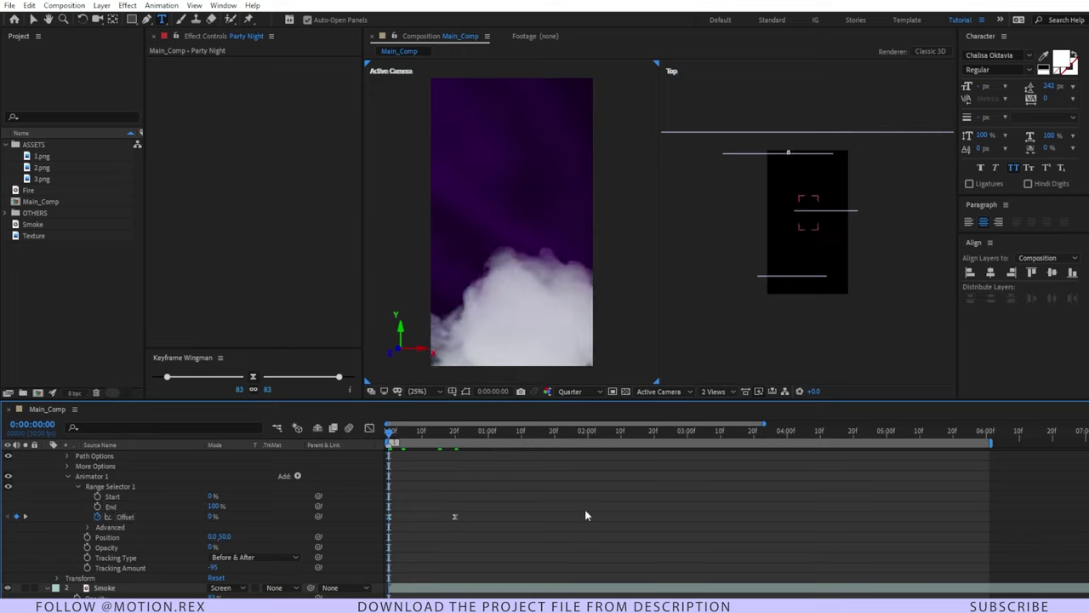
pyautogui.press('space')
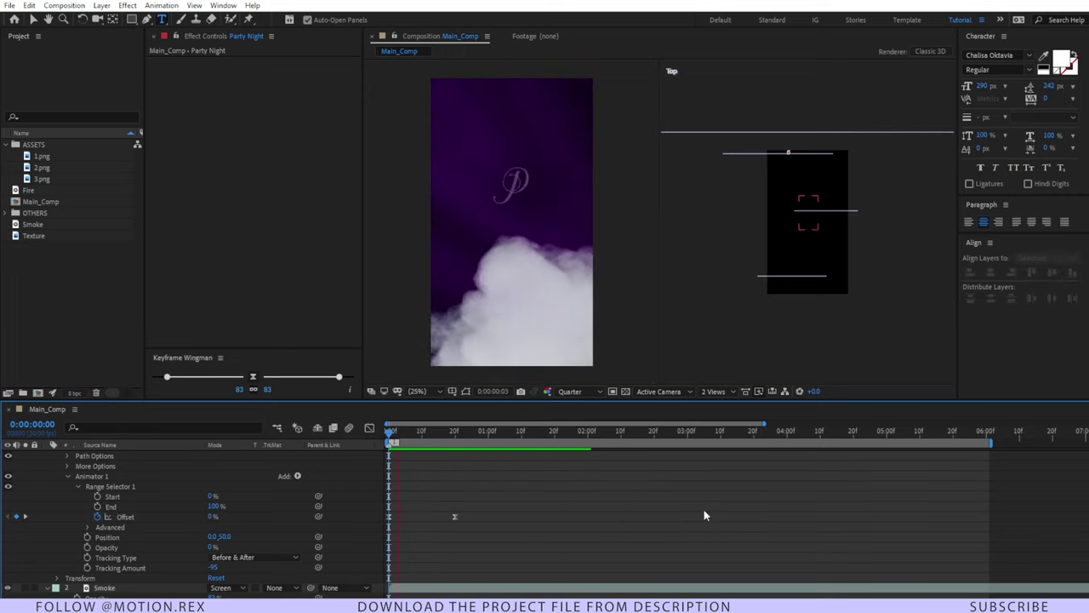
pyautogui.press('space')
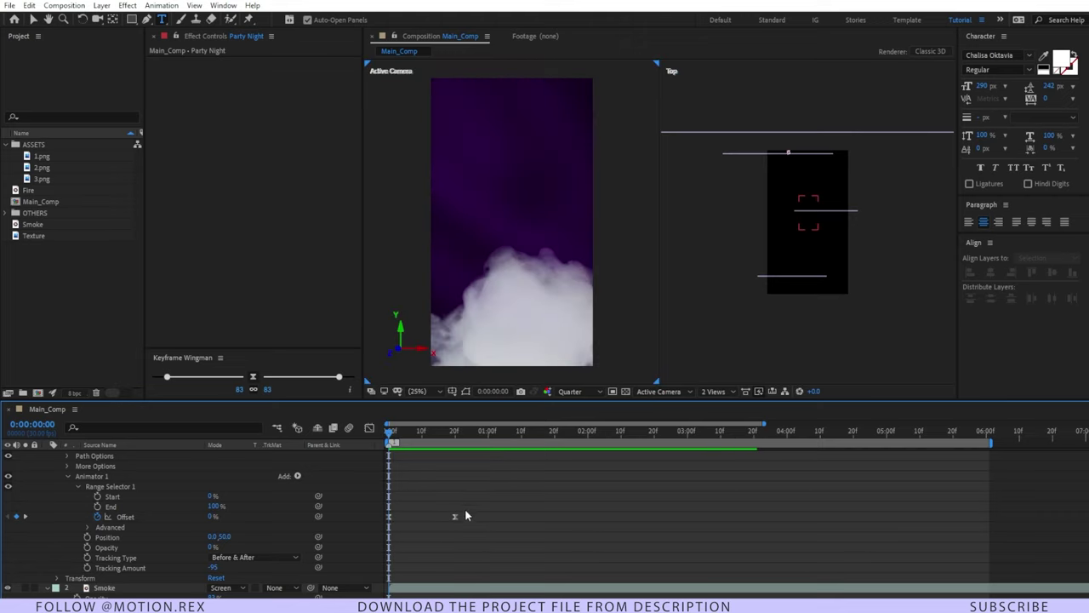
pyautogui.moveTo(456, 516); pyautogui.dragTo(488, 516)
pyautogui.press('space')
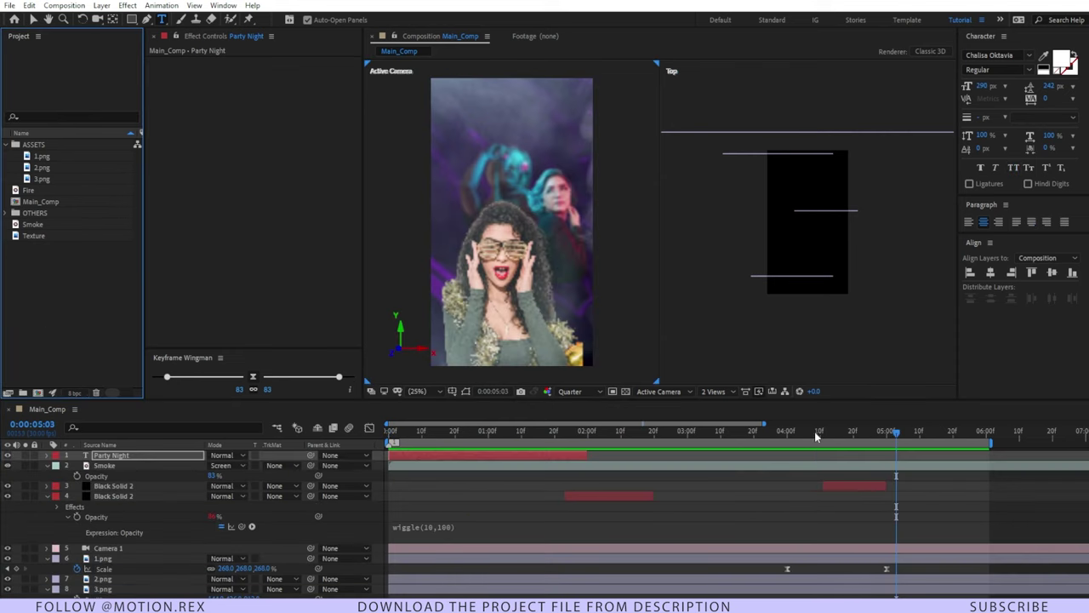
# - At 0:00:04:01, drag the Fire footage into the timeline above Party Night
pyautogui.moveTo(814, 431); pyautogui.dragTo(789, 432)
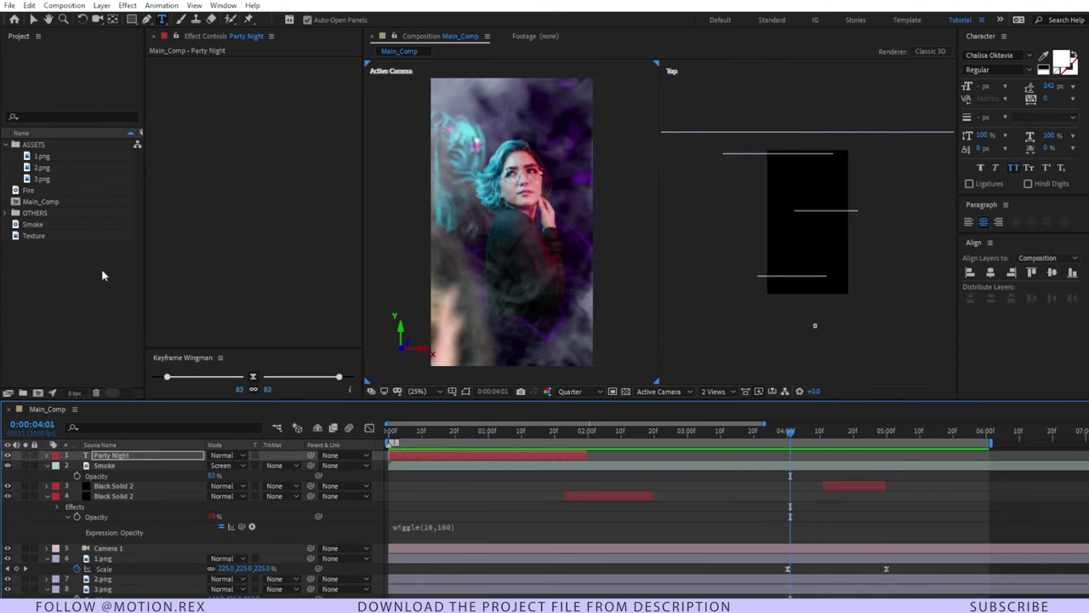
pyautogui.click(44, 202)
pyautogui.click(46, 179)
pyautogui.click(49, 236)
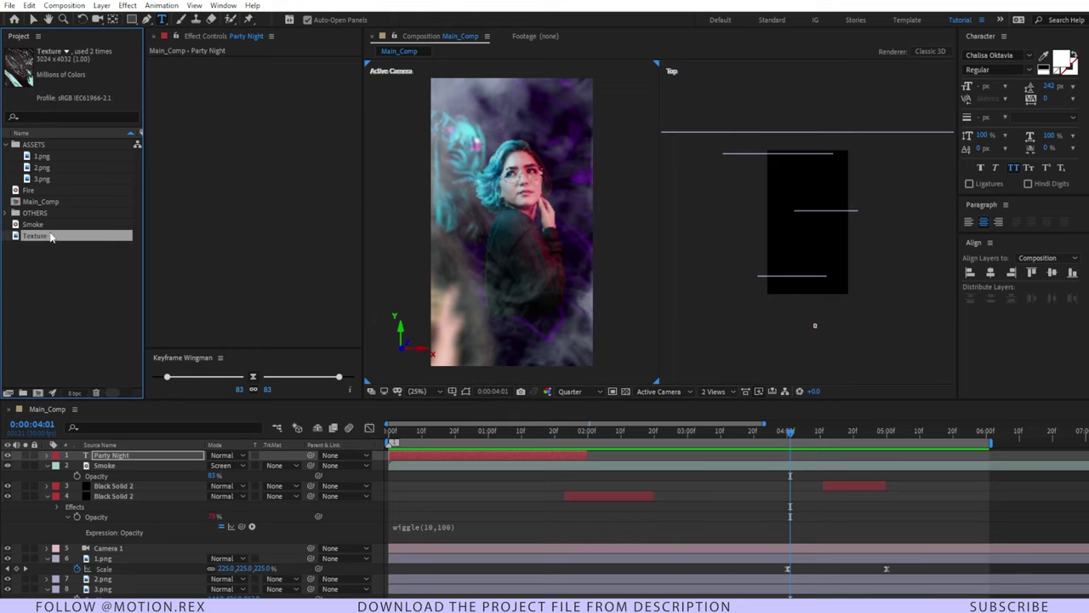
pyautogui.moveTo(47, 189); pyautogui.dragTo(145, 458)
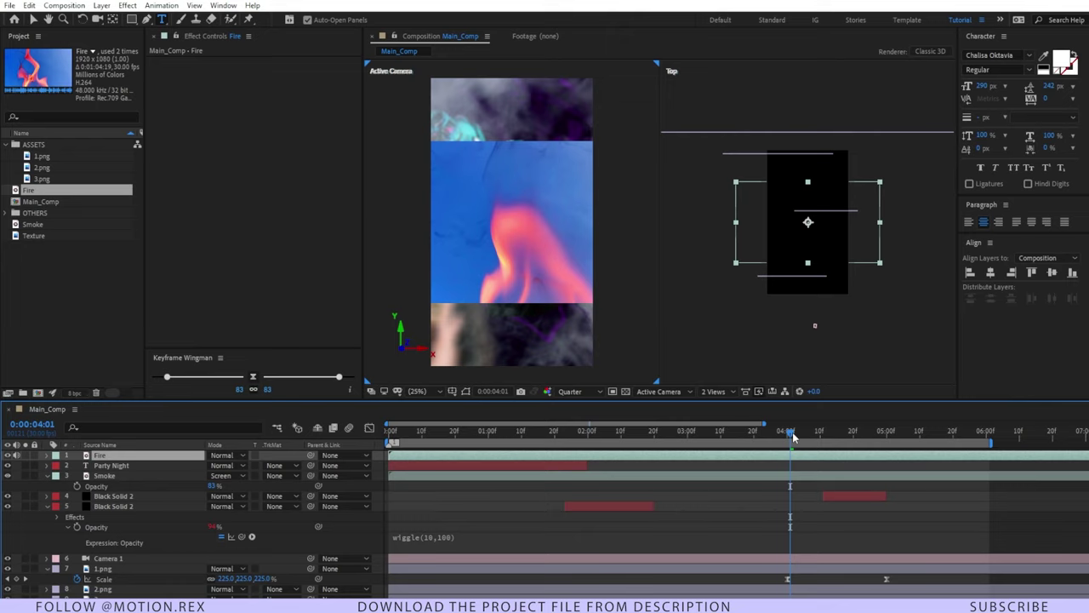
# - Scale the Fire layer to 199% and make it start at 0:00:02:29
pyautogui.press('s')
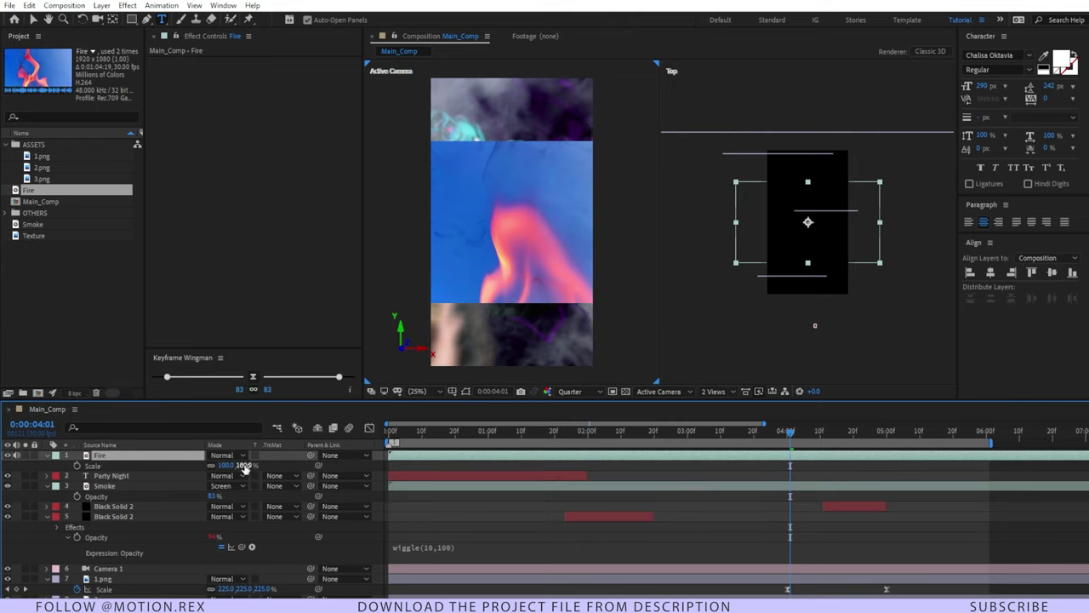
pyautogui.moveTo(243, 466); pyautogui.dragTo(306, 467)
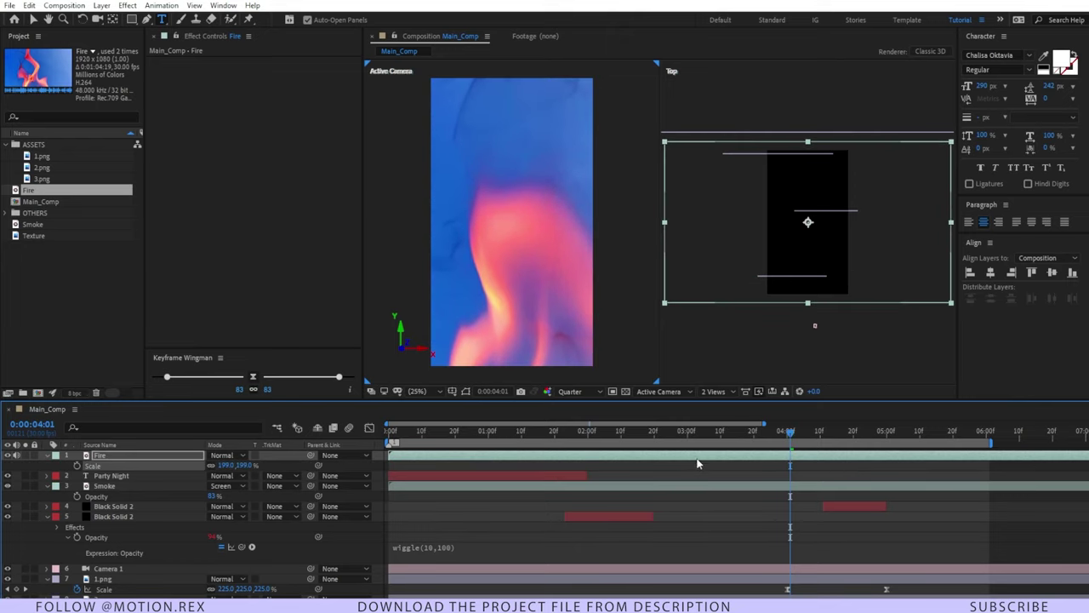
pyautogui.moveTo(713, 439); pyautogui.dragTo(684, 436)
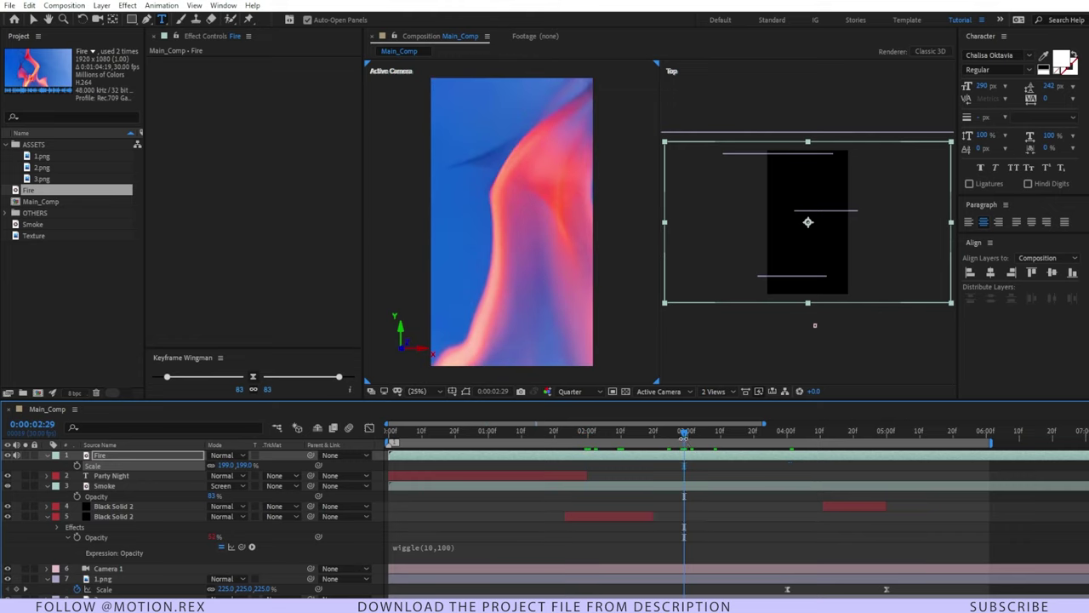
pyautogui.press('[')
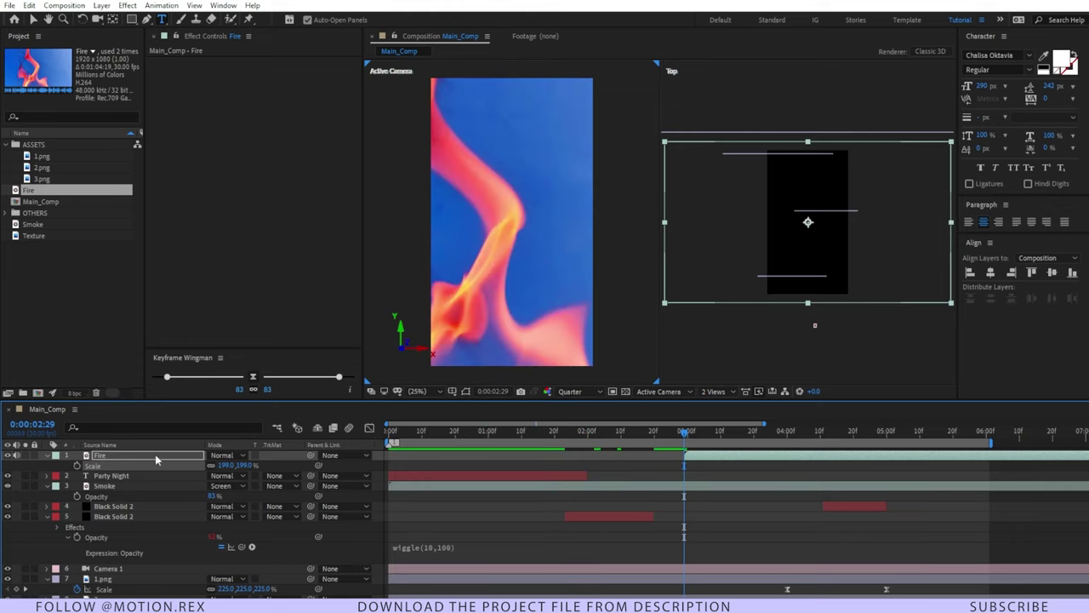
# - Set the Fire layer to Screen blend mode and preview the composite
pyautogui.click(238, 457)
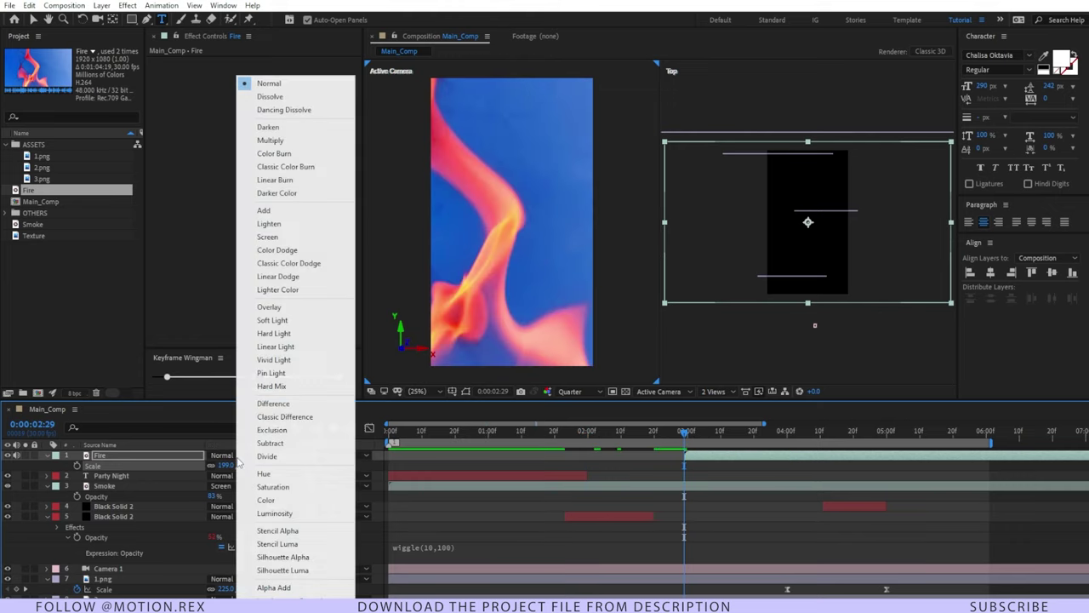
pyautogui.click(286, 240)
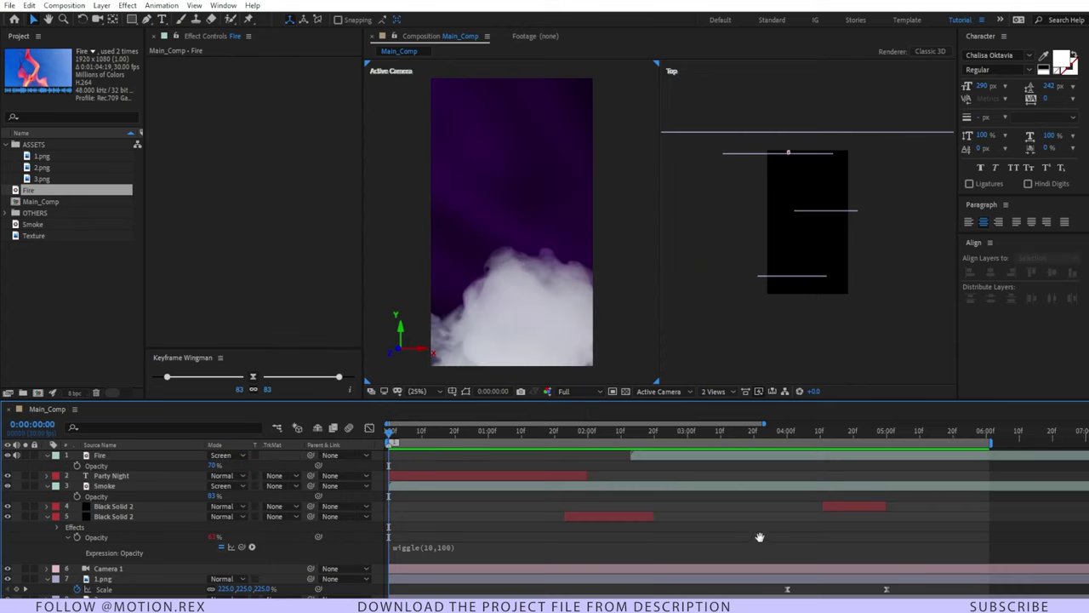
pyautogui.press('space')
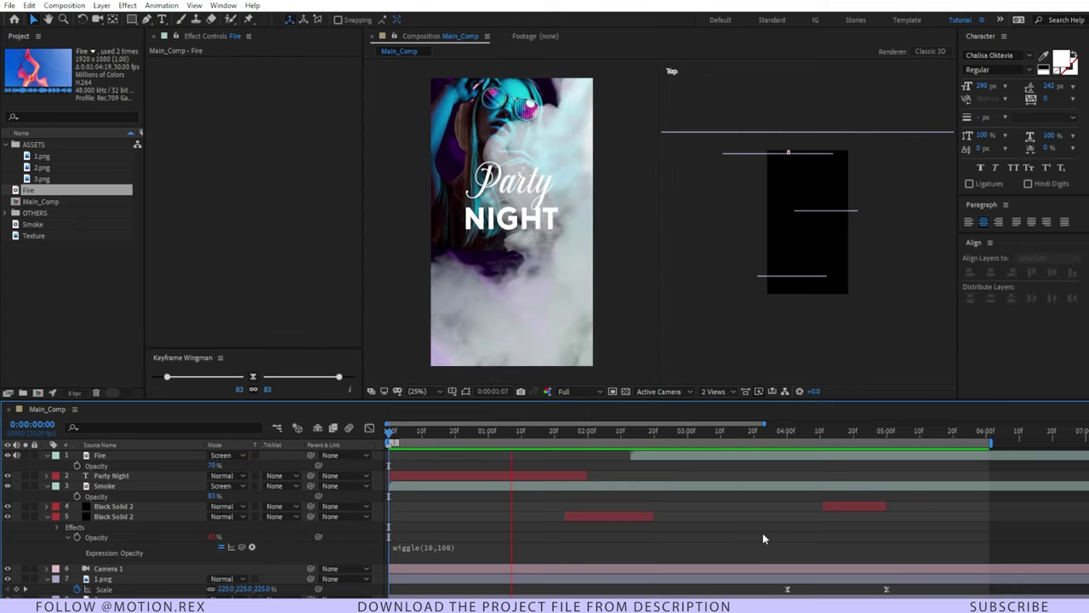